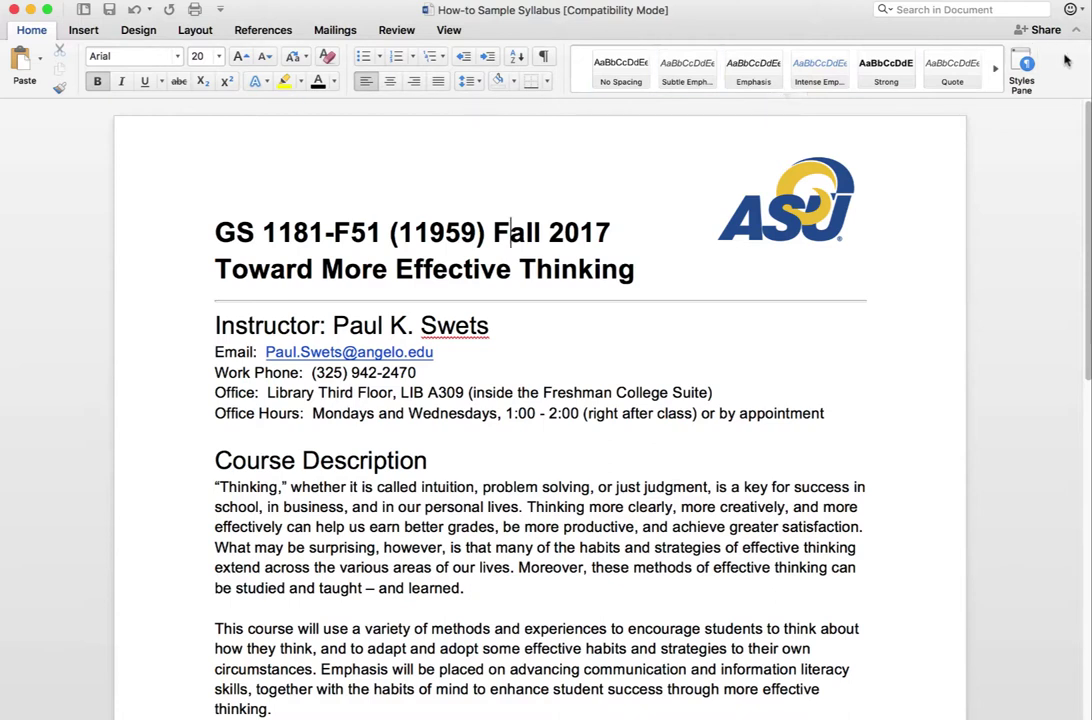
Show the list of styles and apply the Title style to the two-line course title at the start of the syllabus.
left_click(1022, 66)
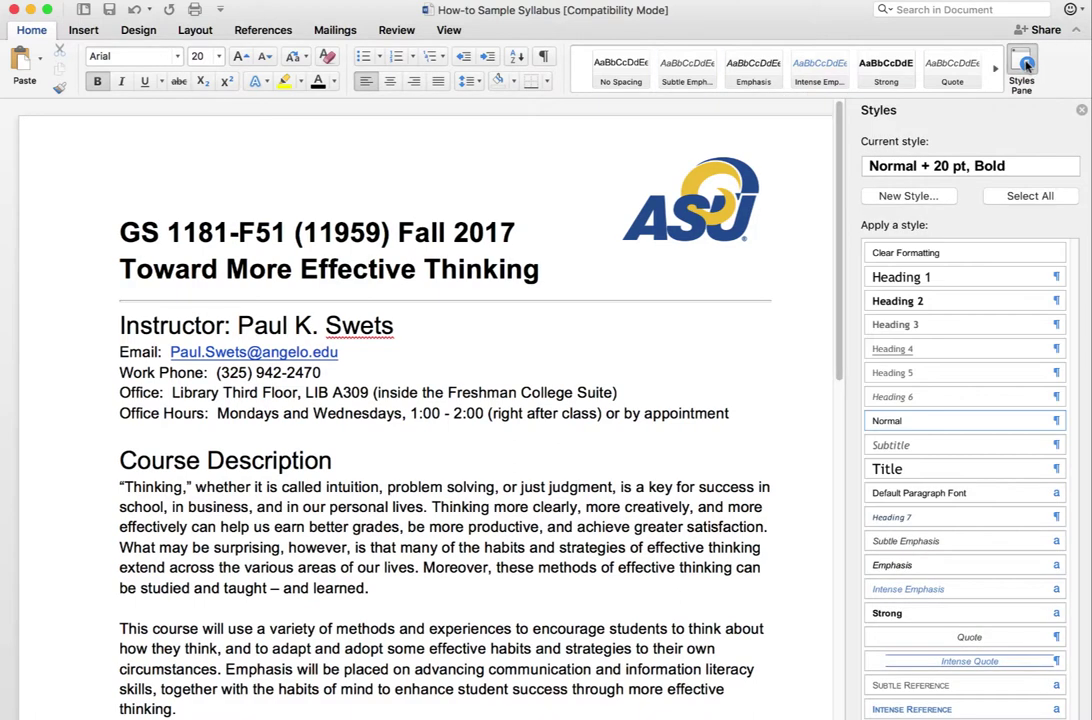
left_click(640, 232)
left_click(540, 268)
left_click_drag(511, 263, 540, 268)
left_click(265, 268)
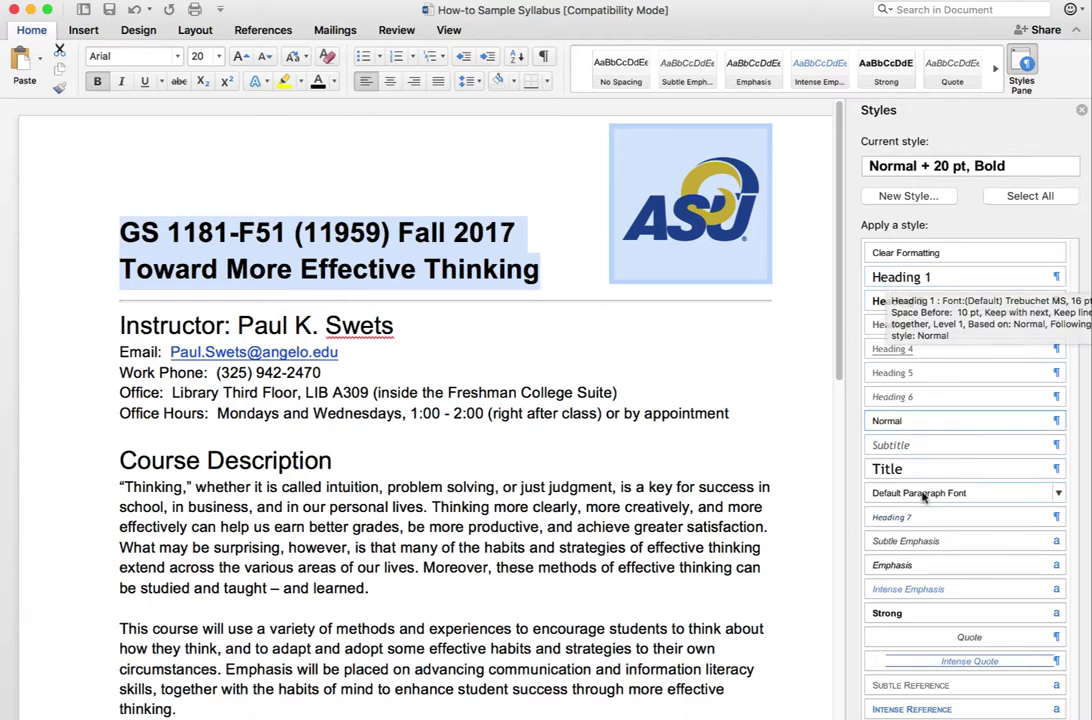
left_click(887, 469)
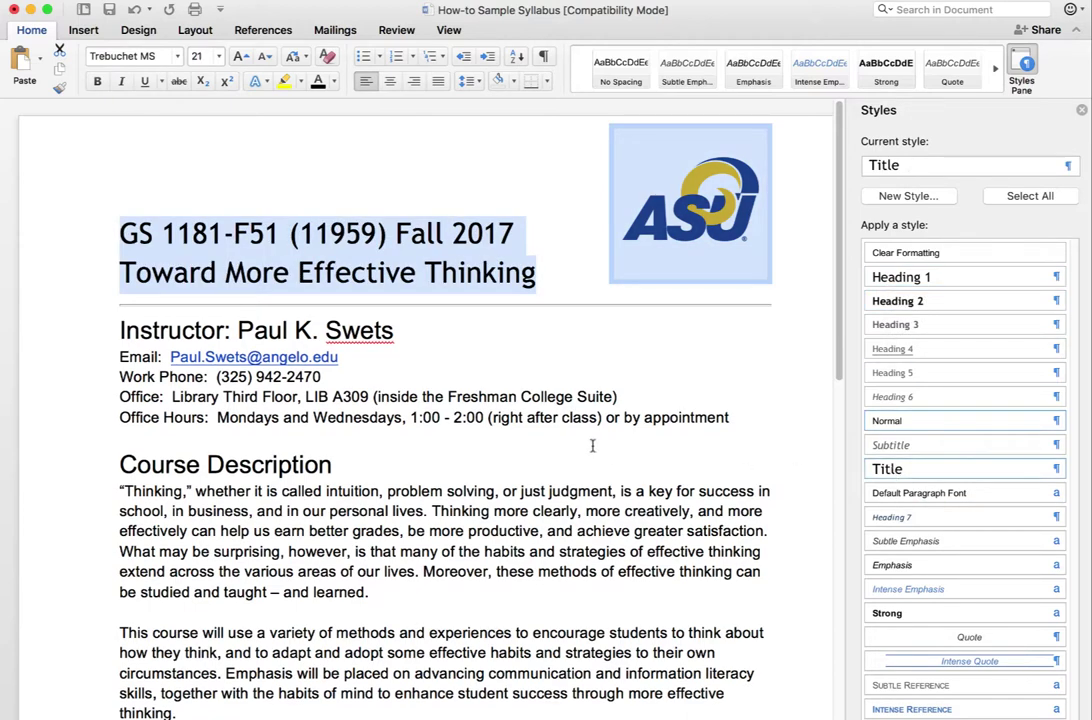
left_click(489, 397)
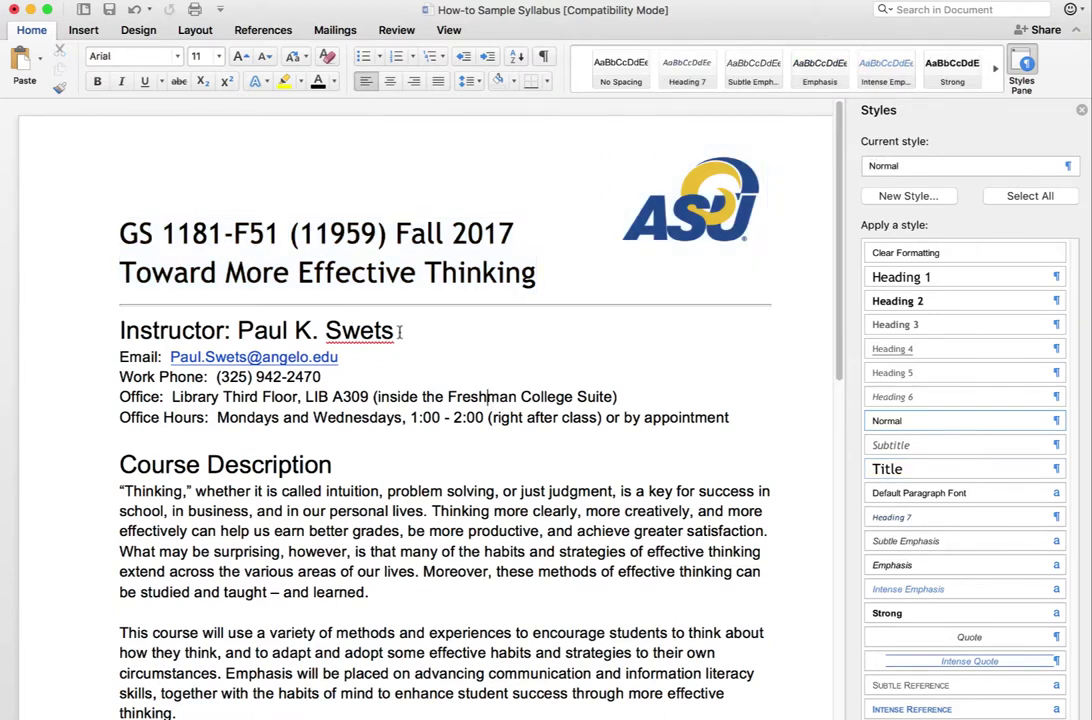
Select all the section headings together, from the instructor line through Course Schedule, and apply the Heading 1 style to them.
left_click_drag(400, 332, 119, 332)
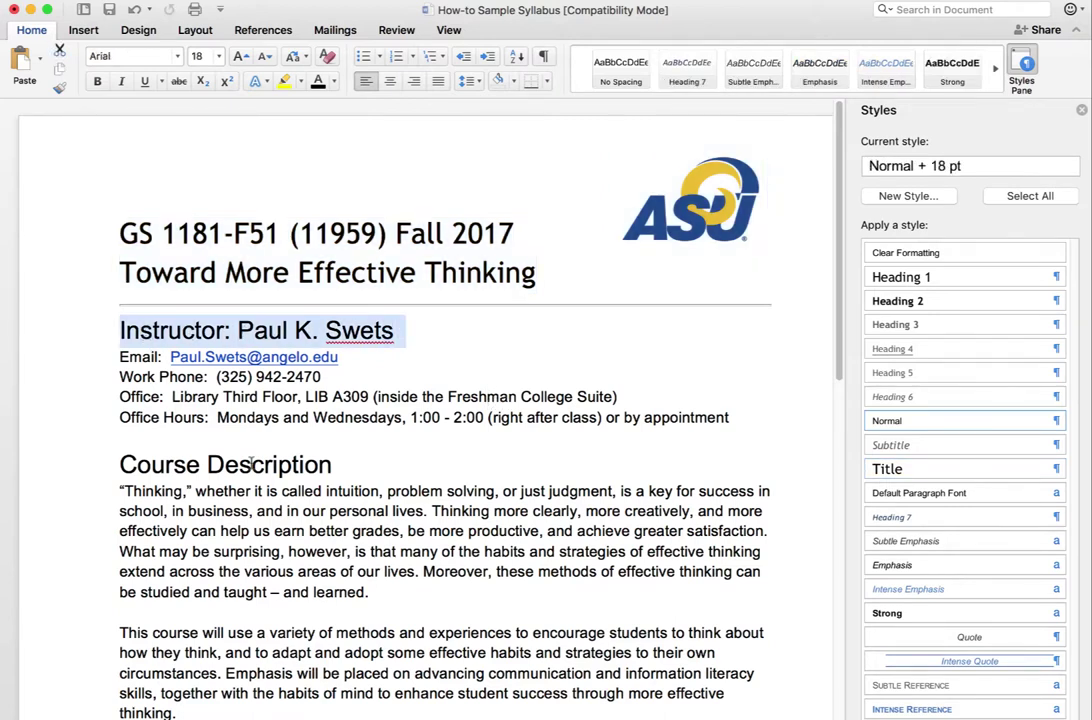
left_click_drag(334, 466, 180, 466)
left_click_drag(404, 331, 119, 334)
left_click_drag(331, 465, 119, 465)
scroll(419, 508, "down", 6)
left_click_drag(498, 477, 99, 479)
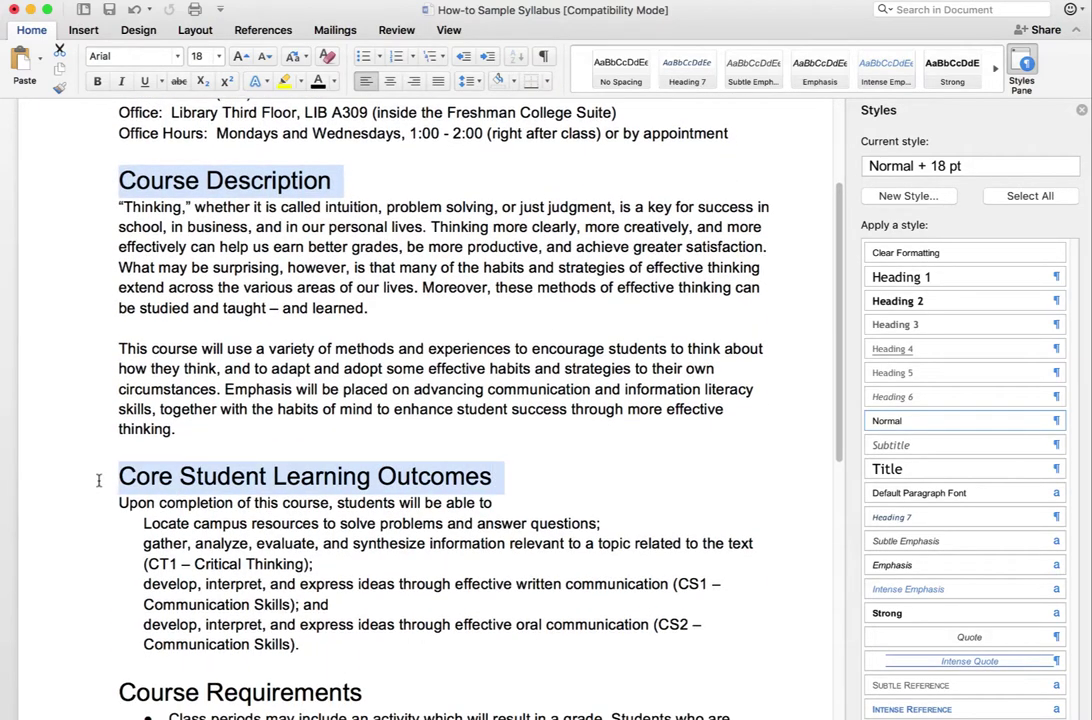
scroll(285, 585, "down", 3)
left_click_drag(365, 585, 105, 587)
scroll(258, 590, "down", 1)
scroll(258, 590, "down", 12)
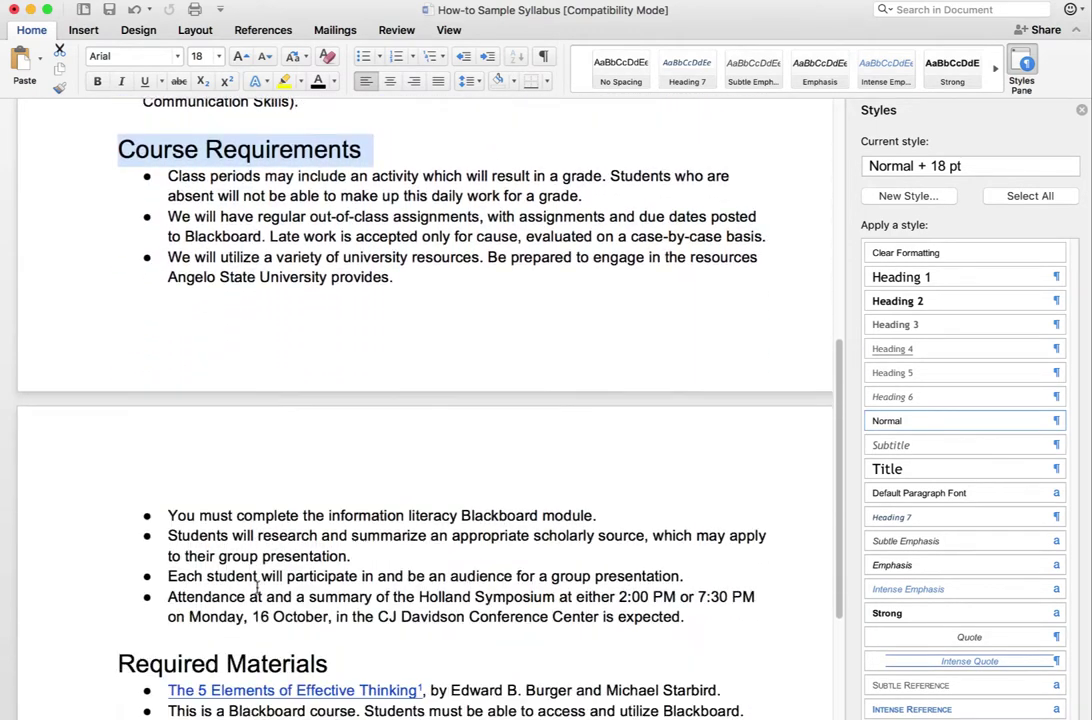
left_click_drag(338, 564, 108, 566)
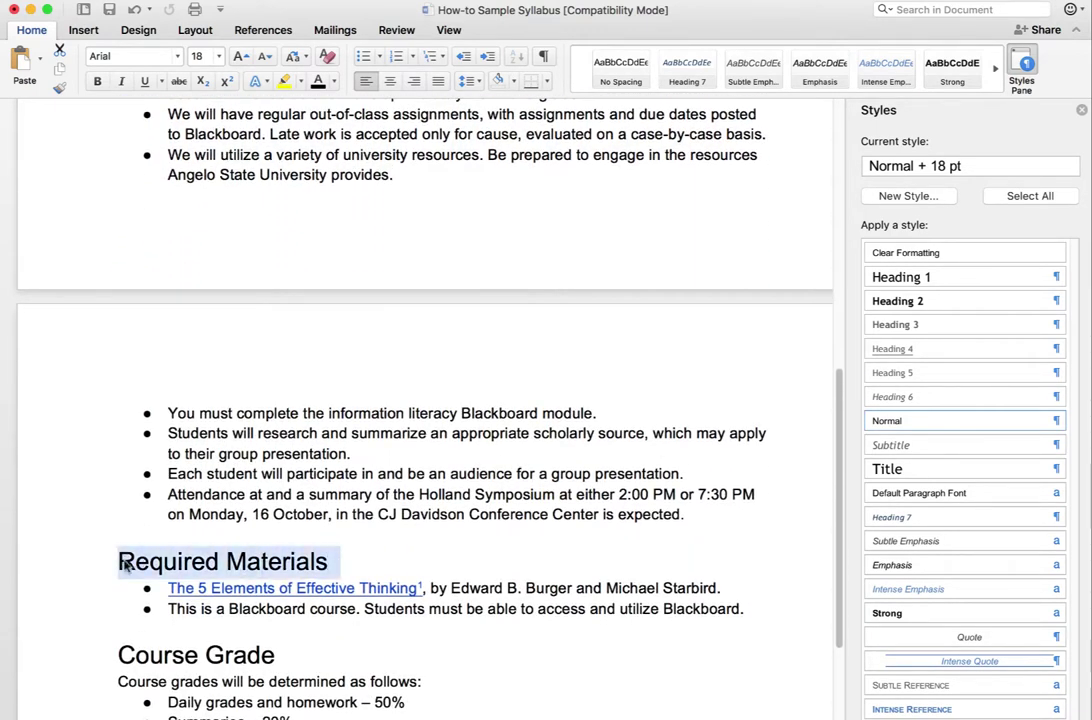
scroll(228, 572, "down", 6)
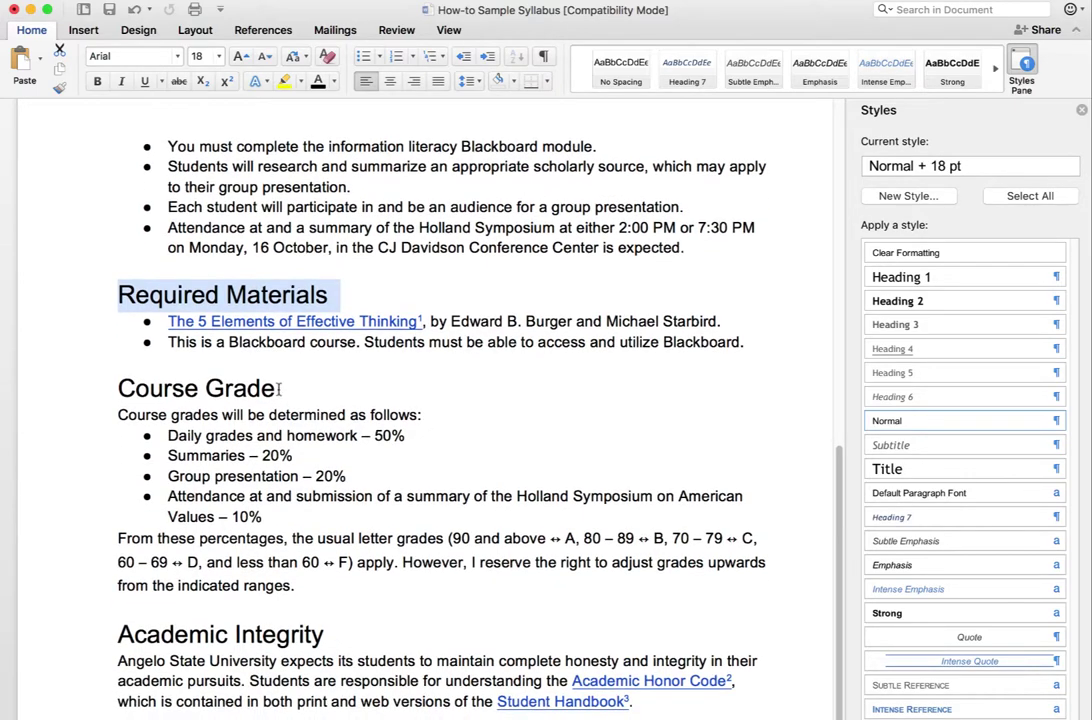
left_click_drag(282, 389, 108, 391)
scroll(190, 502, "down", 2)
left_click_drag(334, 548, 108, 548)
scroll(553, 581, "down", 3)
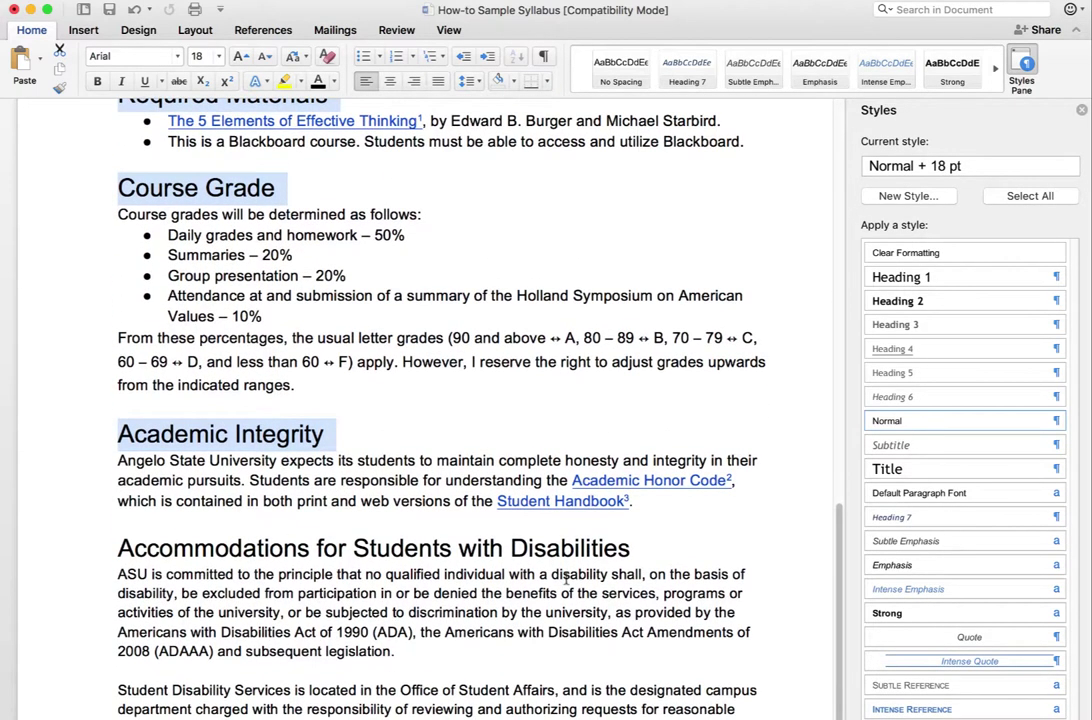
left_click_drag(638, 548, 143, 550)
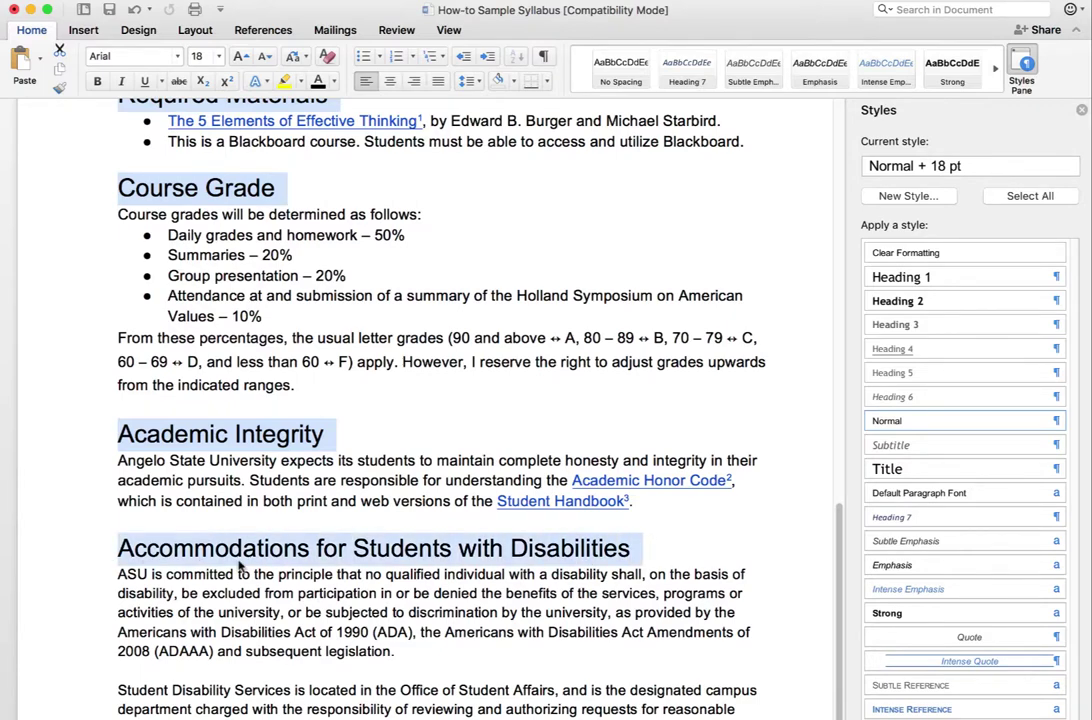
scroll(236, 566, "down", 12)
scroll(240, 565, "down", 1)
left_click_drag(243, 569, 218, 569)
scroll(327, 502, "down", 6)
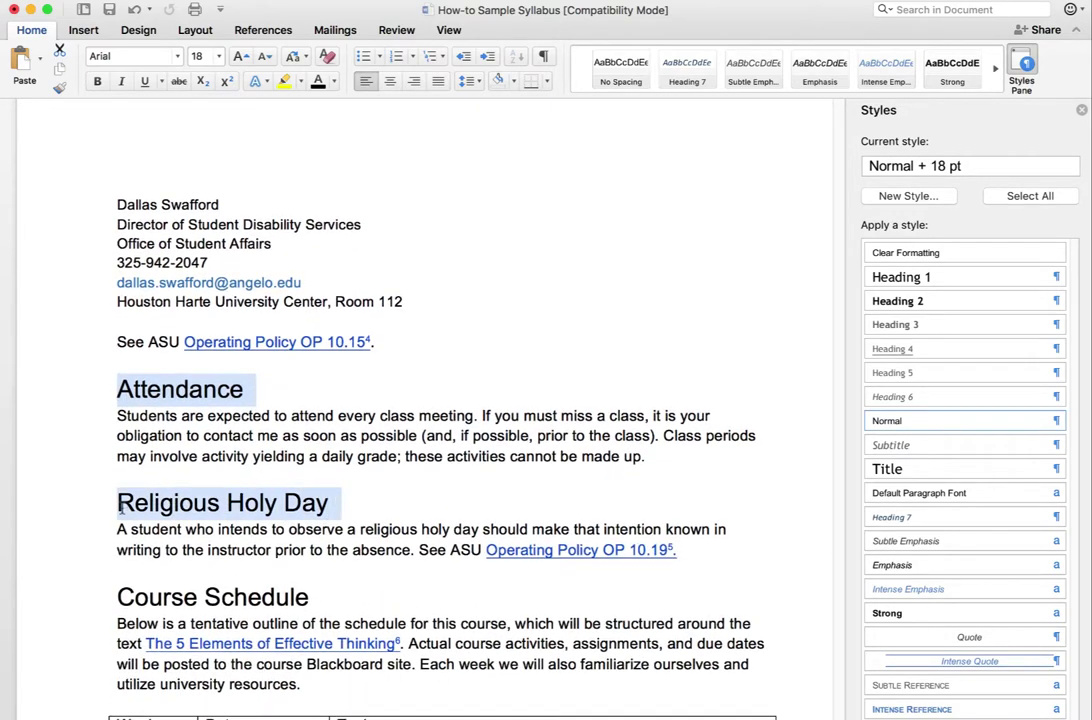
scroll(206, 563, "down", 2)
scroll(132, 555, "down", 3)
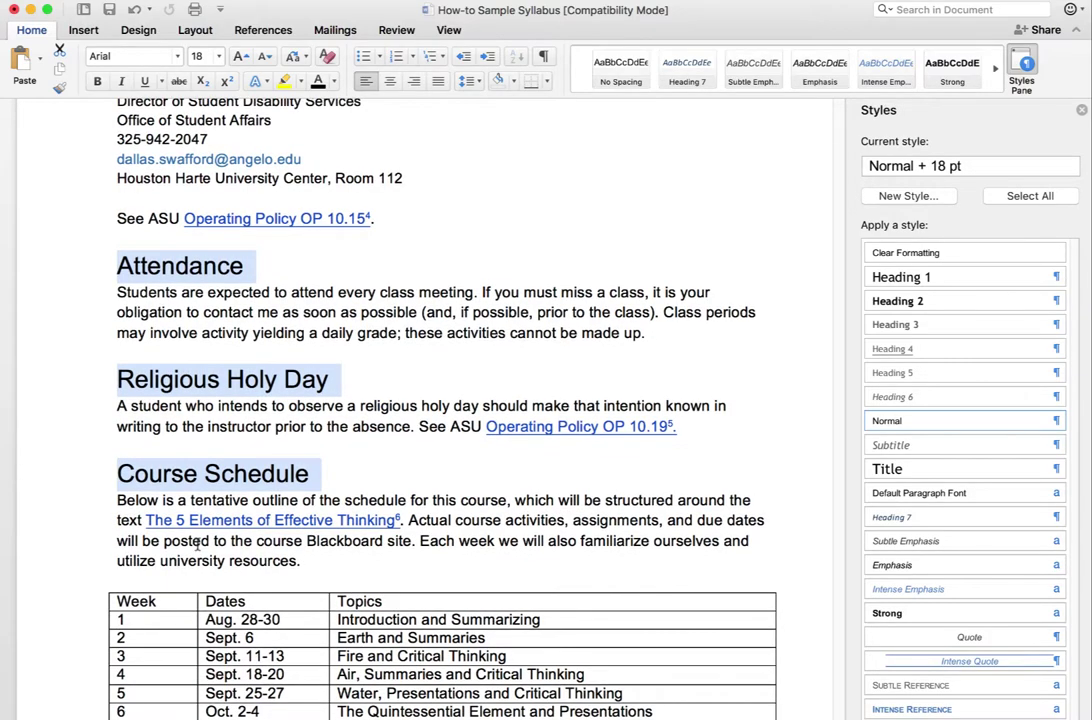
scroll(197, 545, "up", 20)
scroll(197, 543, "up", 15)
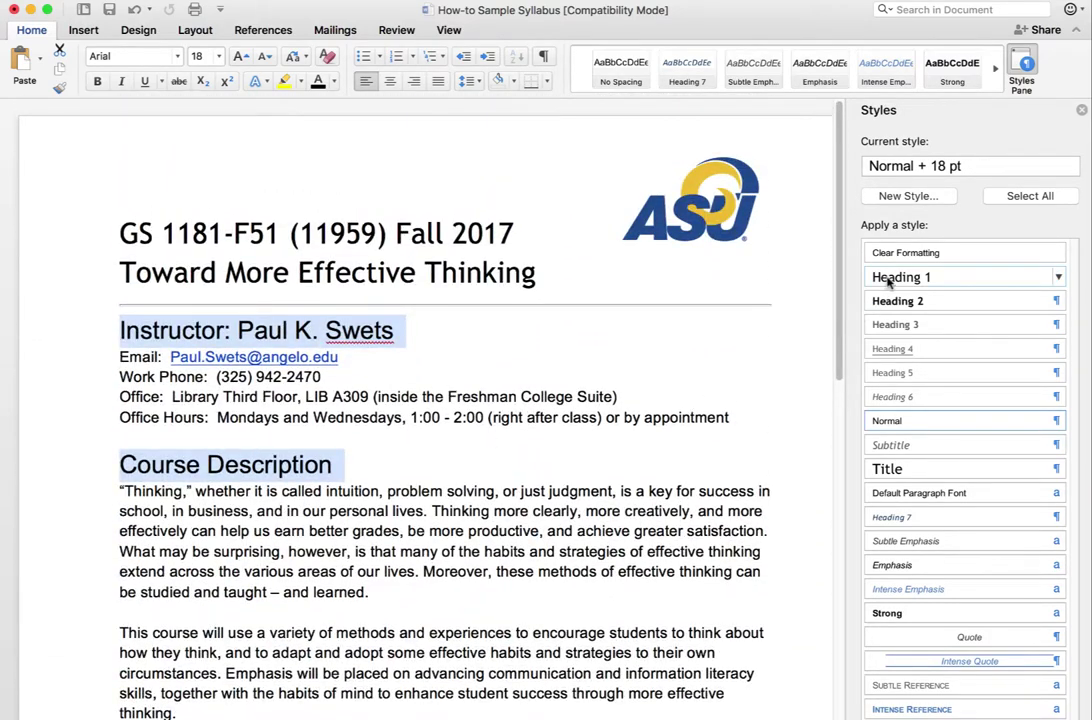
left_click(889, 279)
scroll(463, 346, "up", 5)
scroll(461, 339, "up", 10)
scroll(461, 339, "up", 12)
scroll(461, 339, "up", 4)
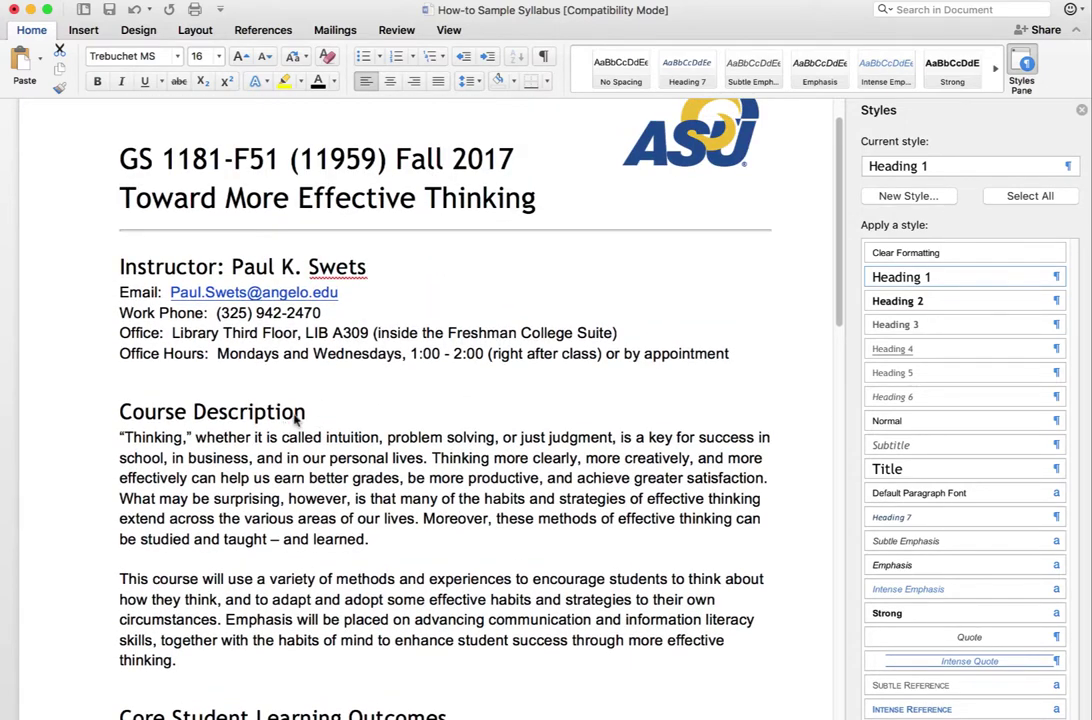
left_click(369, 458)
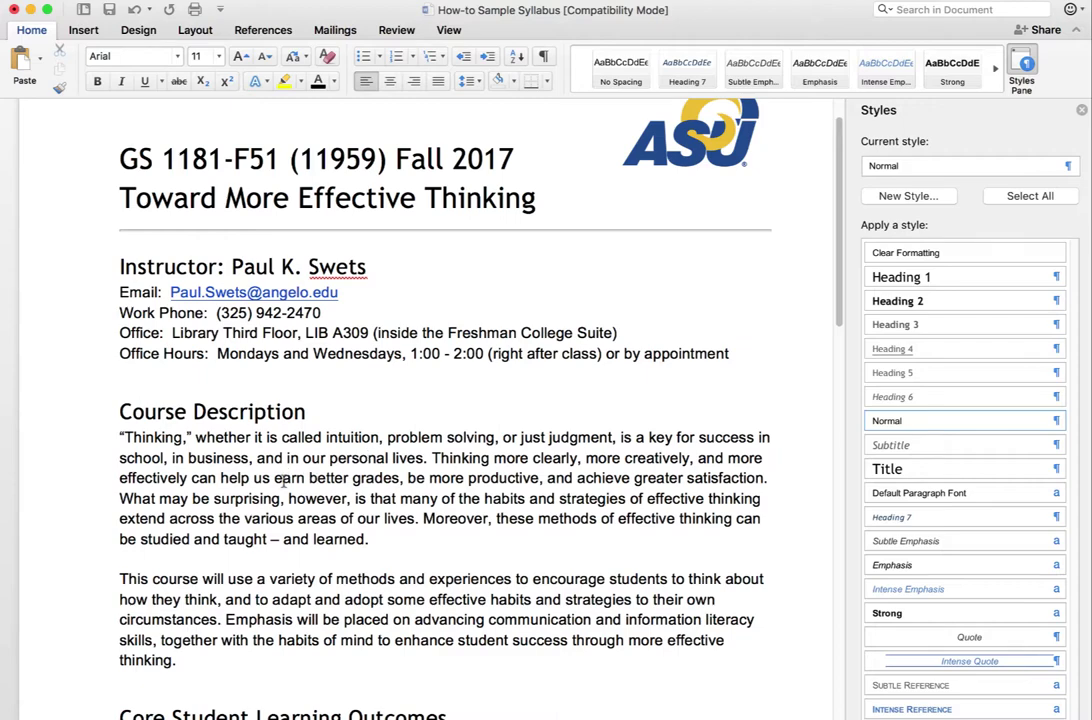
Turn the four Core Student Learning Outcomes lines into a bulleted list, indented to line up with the Course Requirements bullets.
scroll(283, 483, "down", 3)
scroll(283, 483, "down", 6)
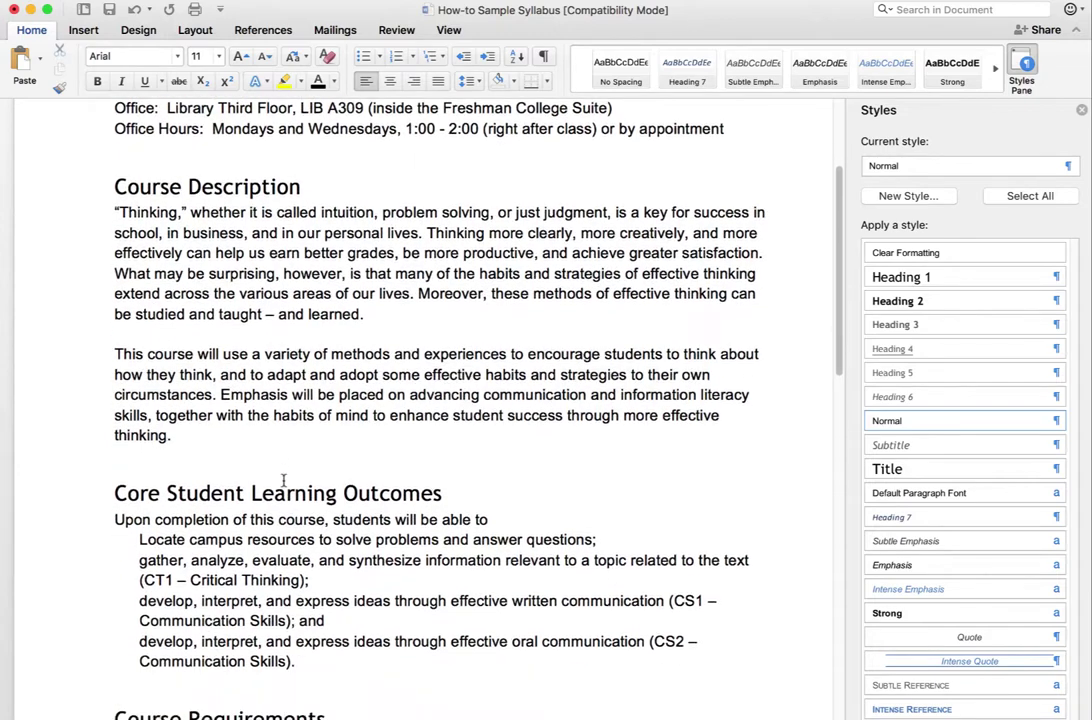
left_click_drag(296, 628, 141, 508)
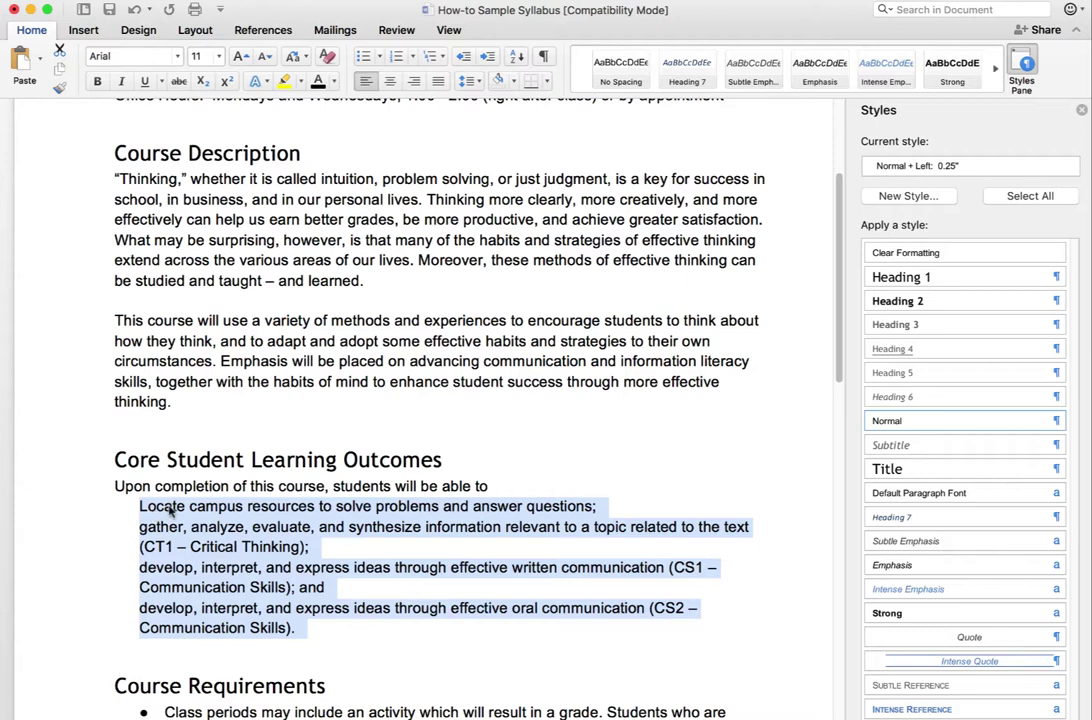
left_click(363, 58)
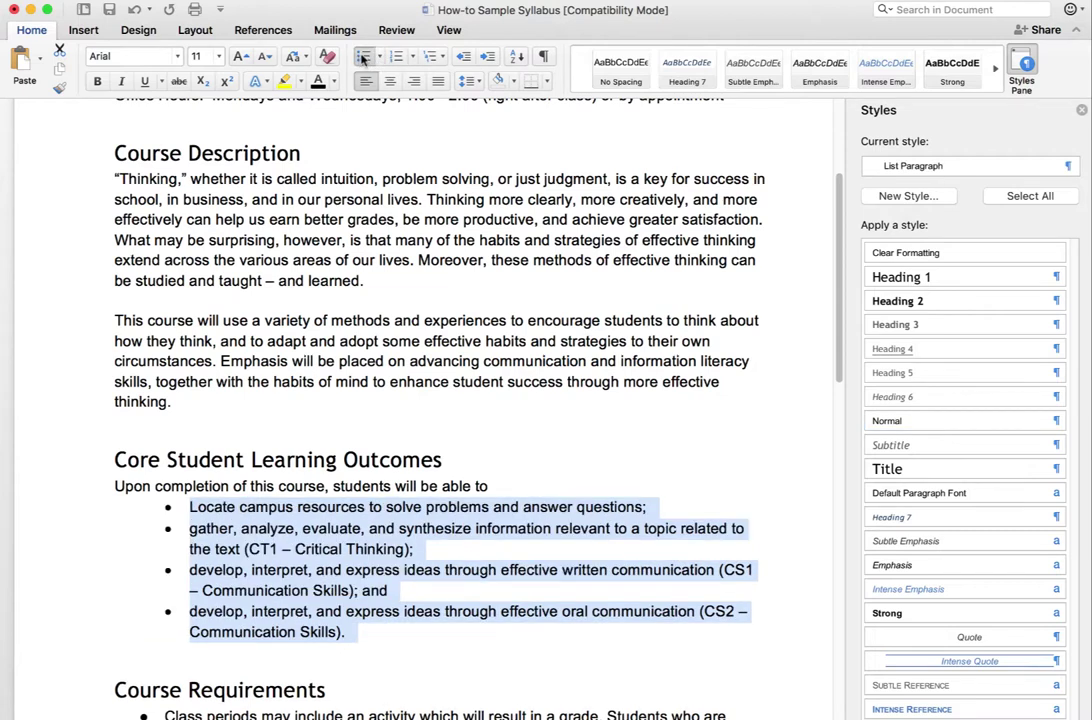
left_click(464, 57)
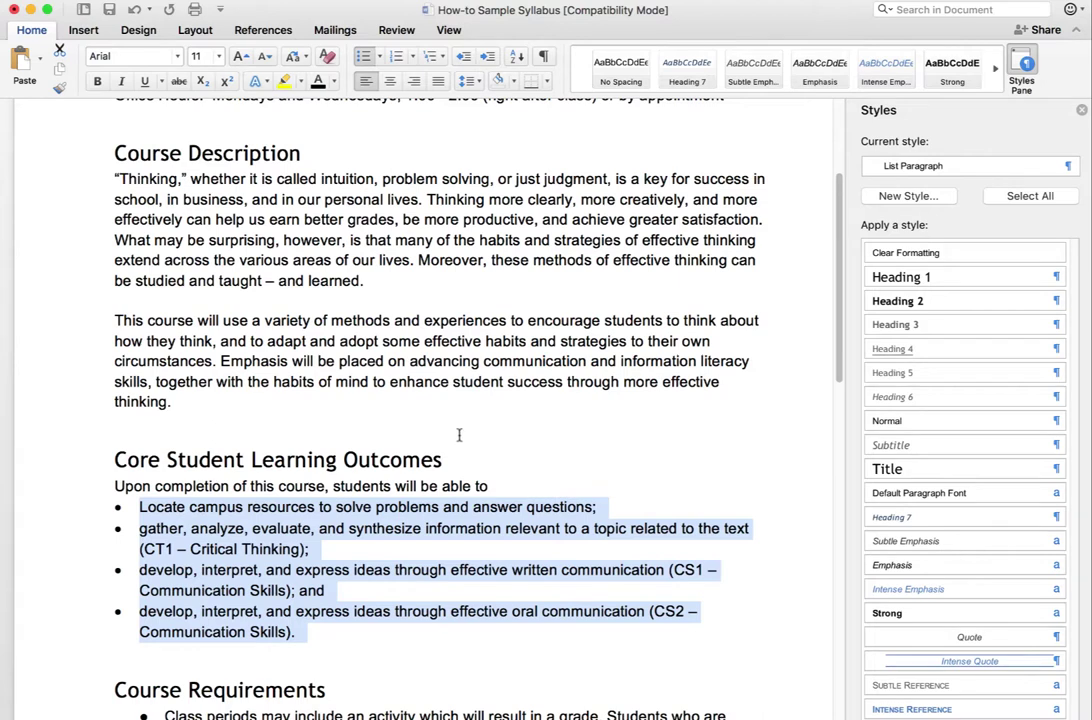
left_click(489, 60)
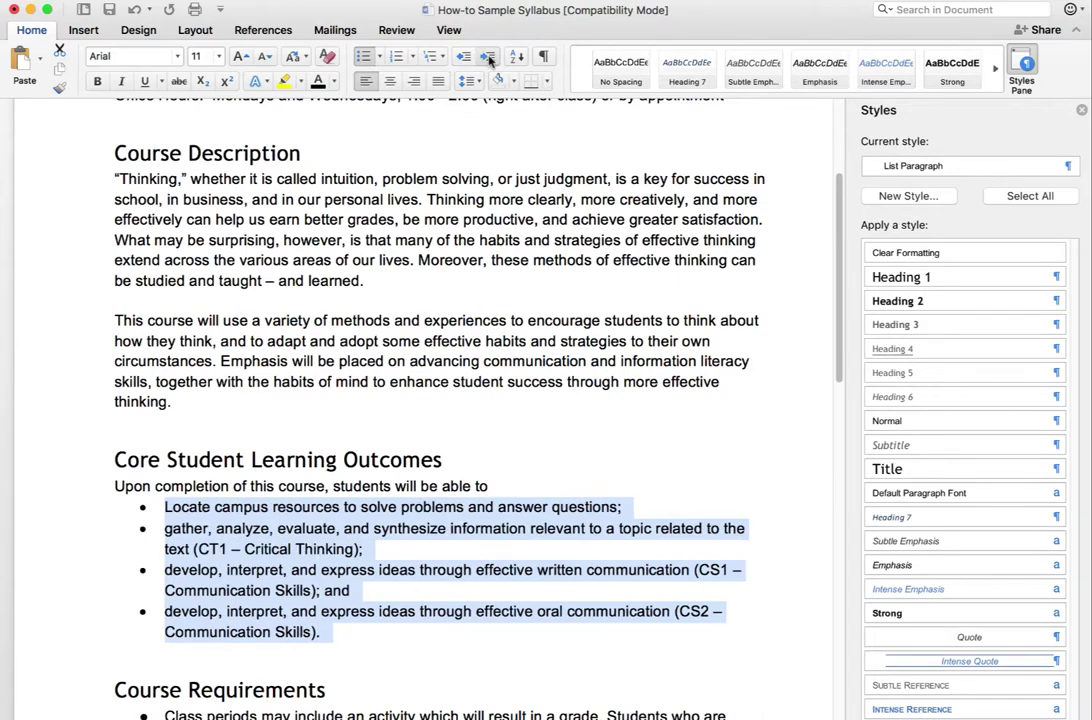
scroll(395, 423, "down", 3)
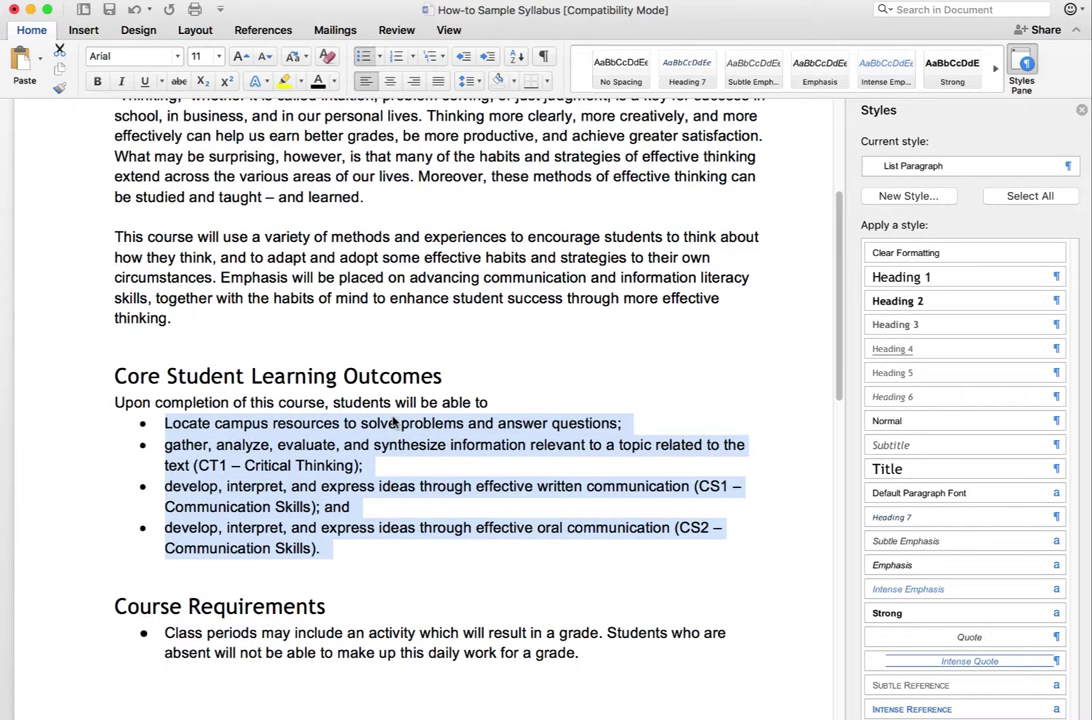
scroll(395, 423, "up", 3)
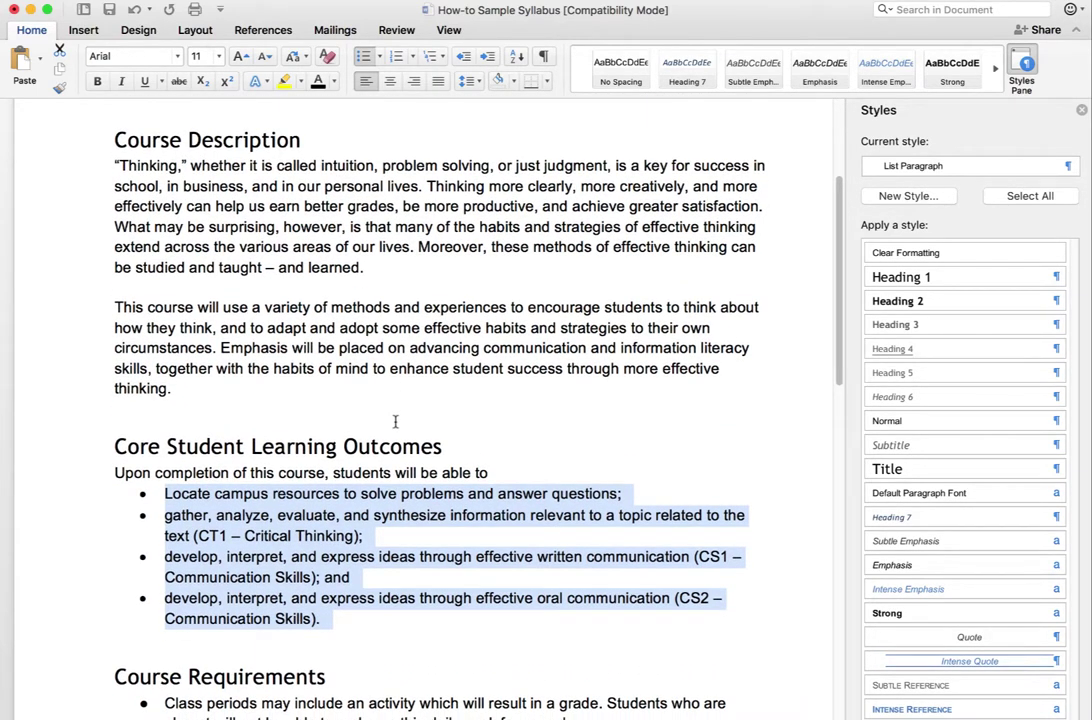
scroll(365, 461, "down", 2)
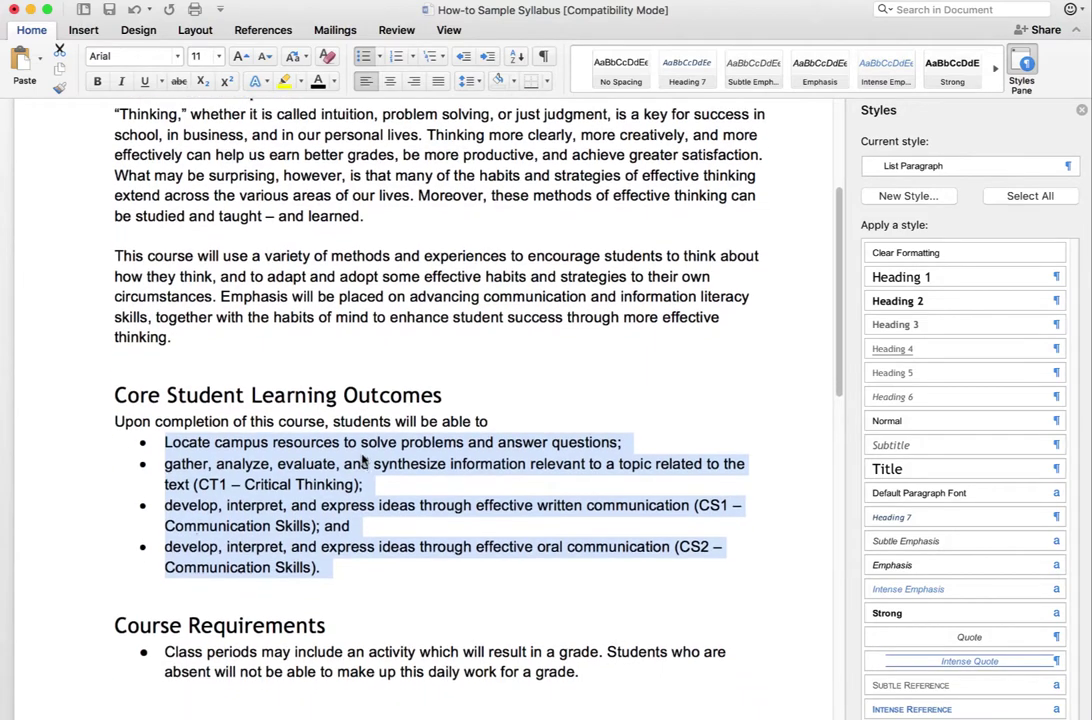
scroll(364, 460, "up", 5)
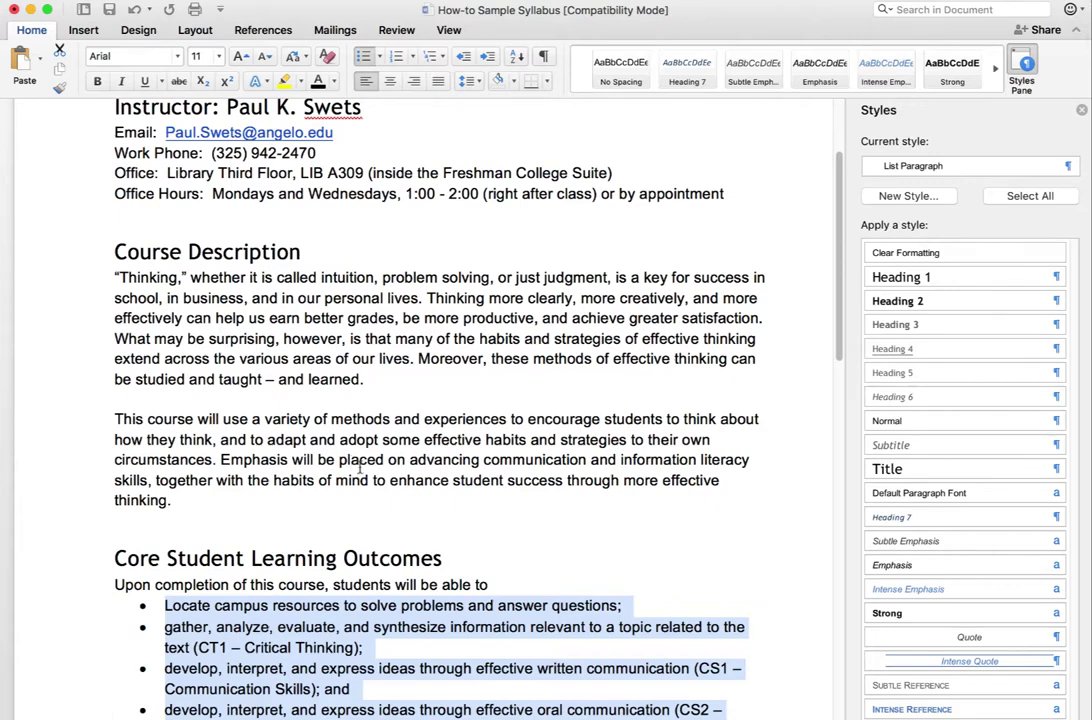
scroll(340, 450, "up", 3)
Apply the Strong style to the Course Grade sentence "However, I reserve the right to adjust grades upwards from the indicated ranges.".
scroll(320, 435, "down", 5)
scroll(320, 437, "down", 15)
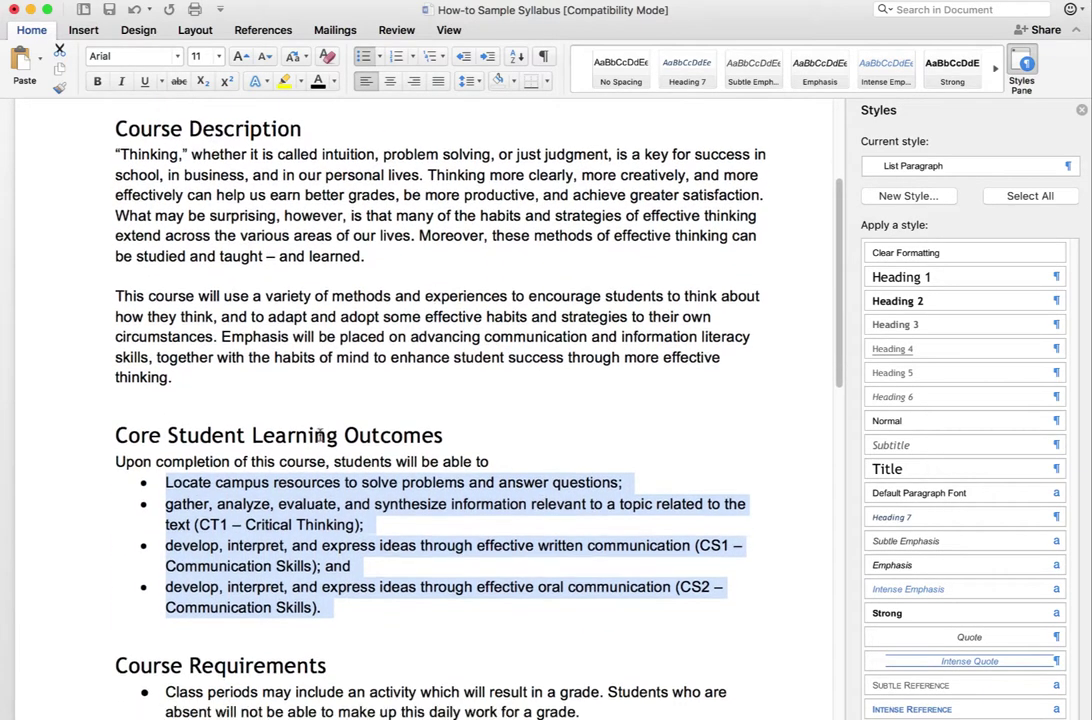
scroll(324, 440, "down", 12)
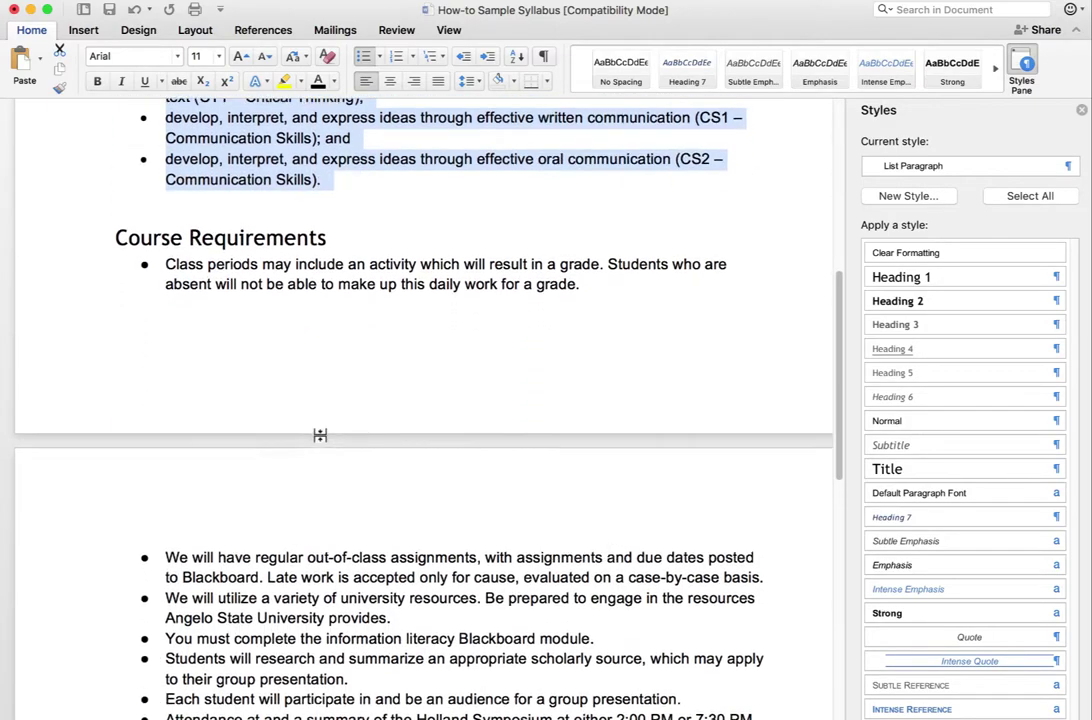
scroll(320, 435, "down", 8)
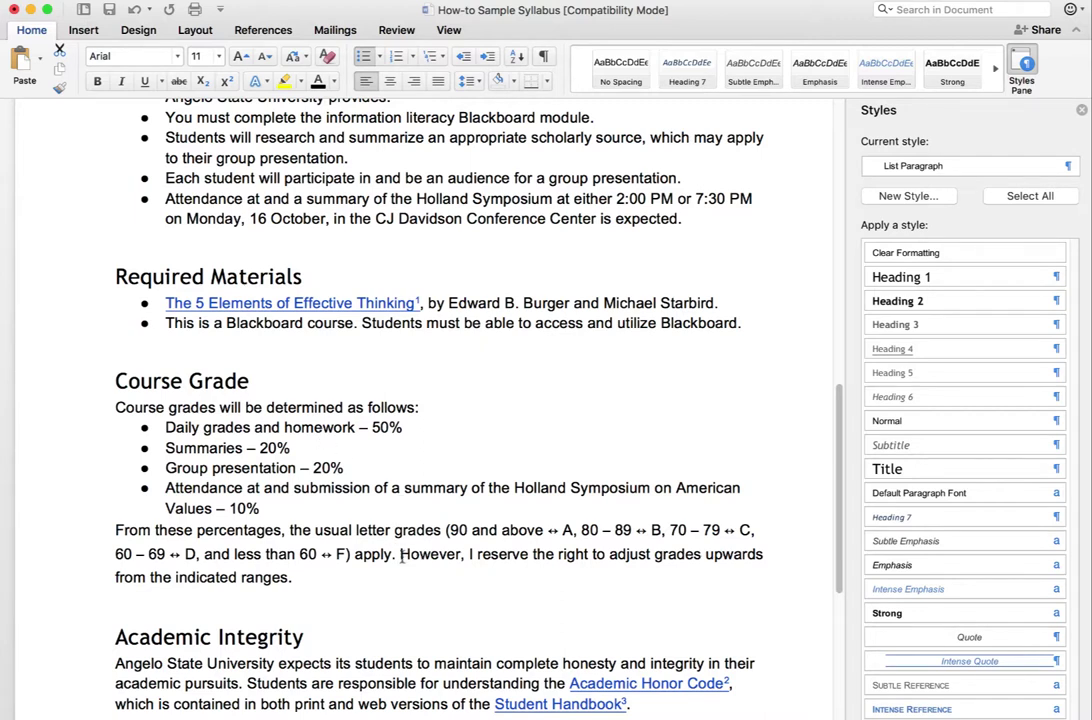
left_click_drag(400, 554, 432, 574)
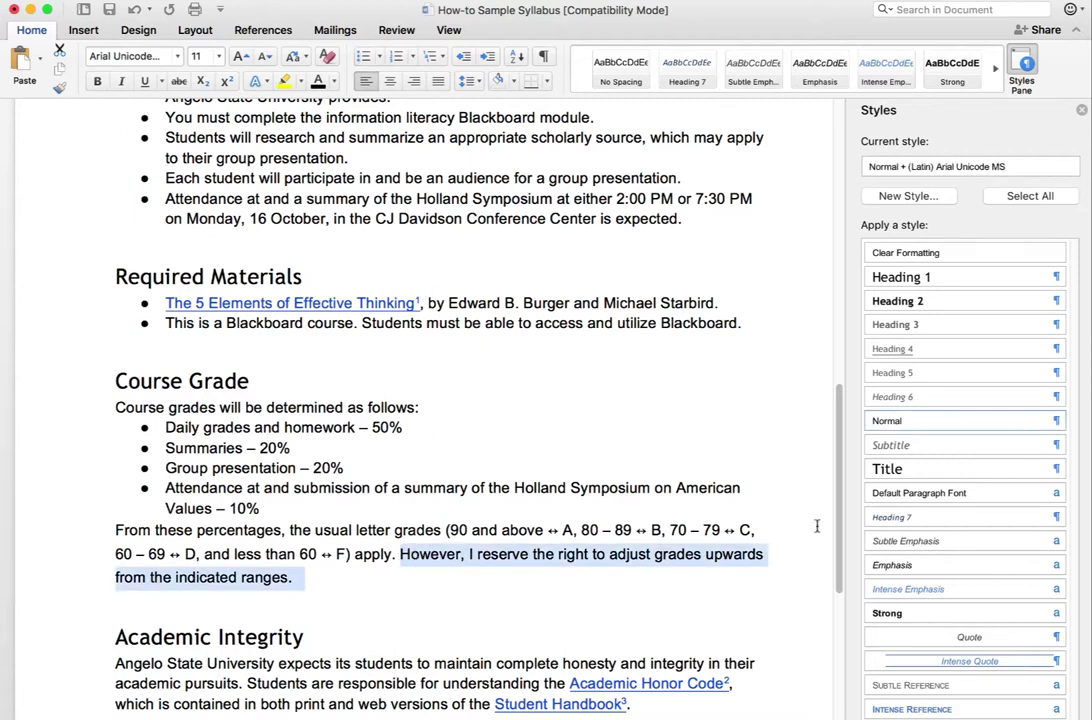
left_click(887, 613)
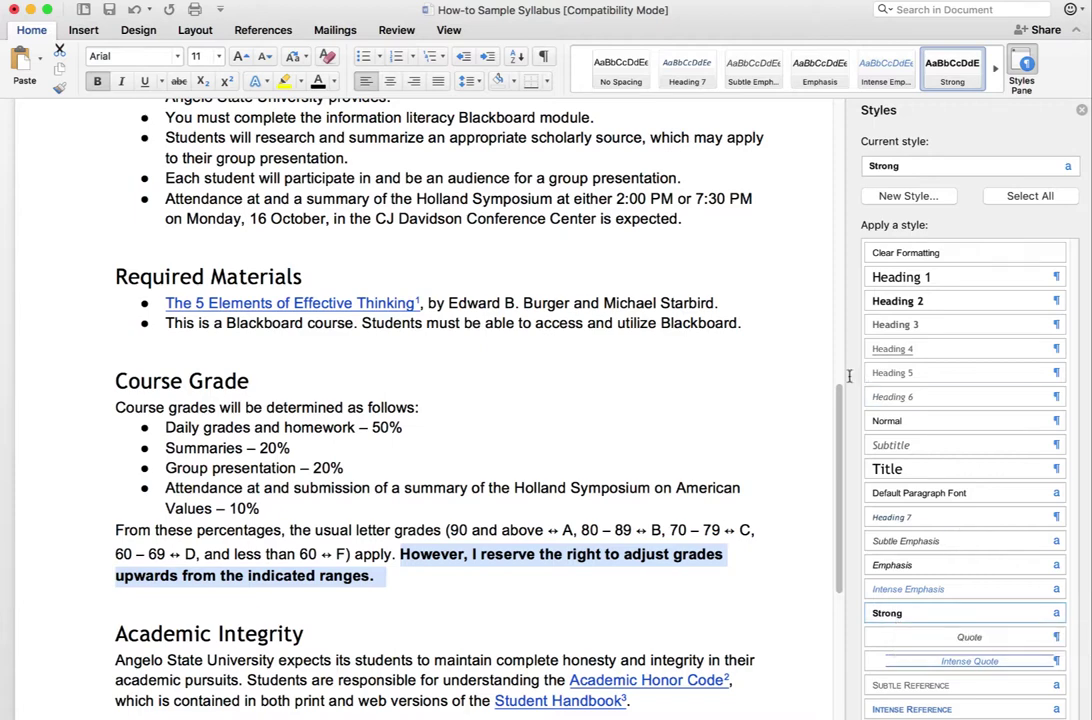
Try the Emphasis style on "Holland Symposium" in the Course Grade list, and undo it.
scroll(556, 384, "down", 1)
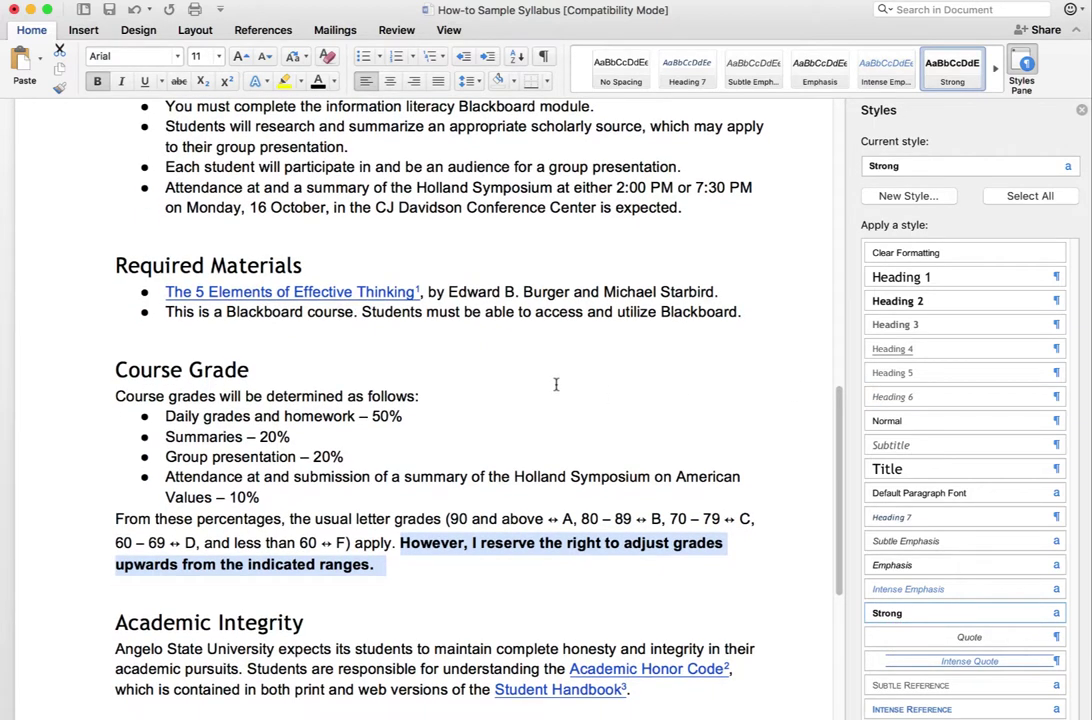
scroll(556, 383, "down", 3)
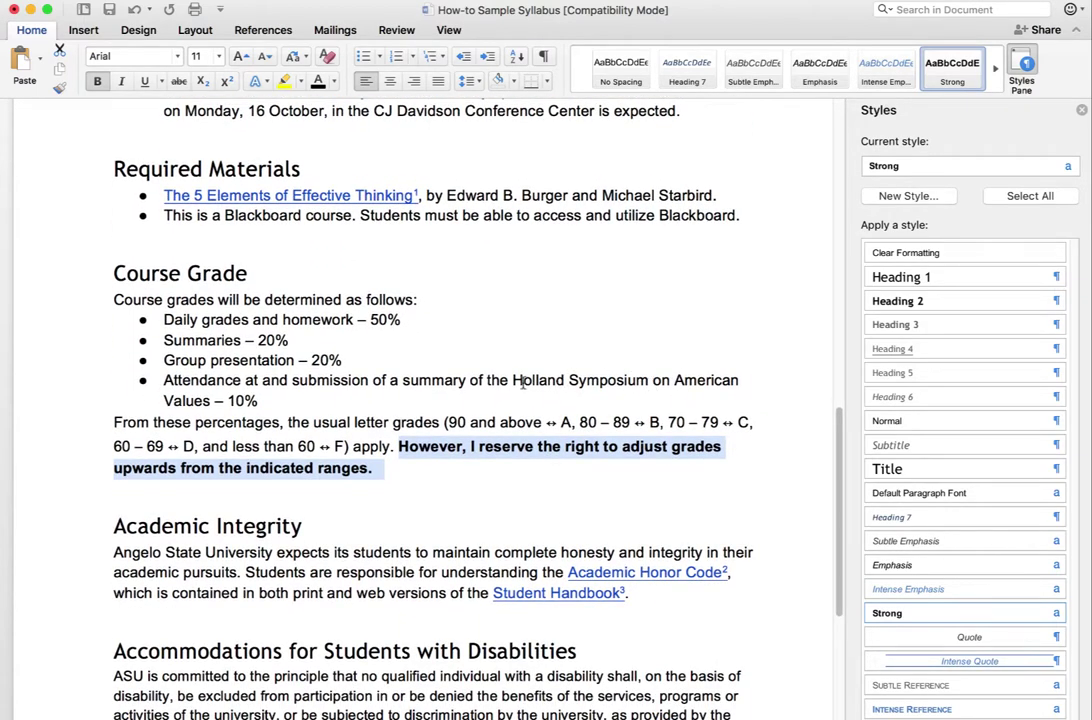
left_click(649, 381)
left_click_drag(649, 381, 540, 388)
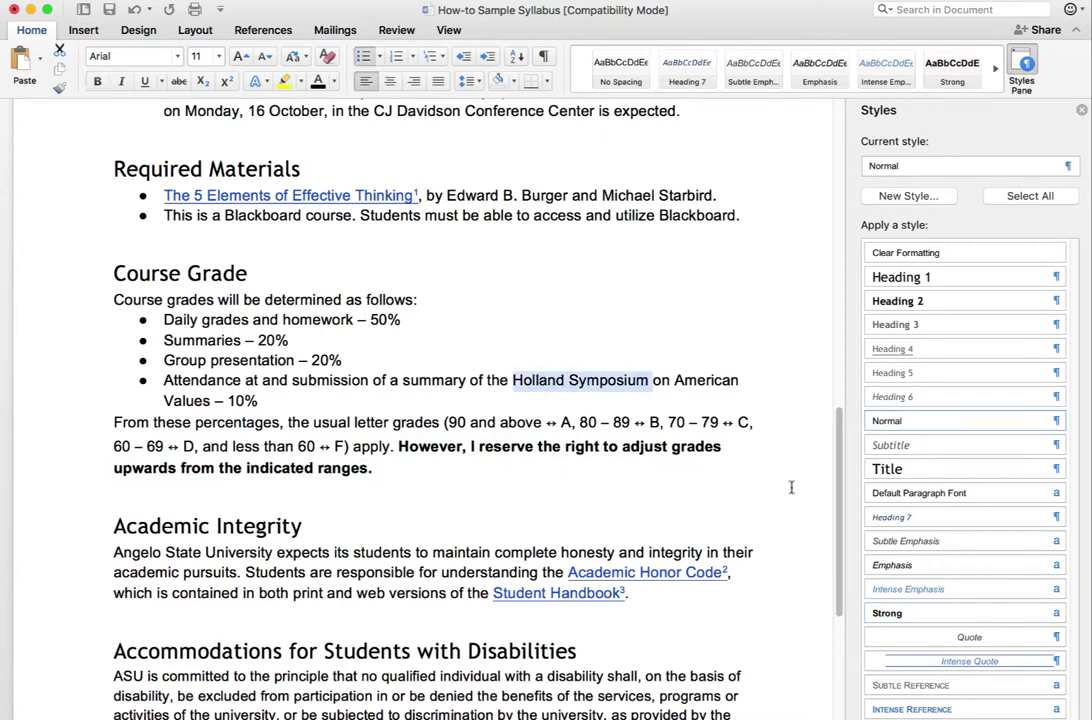
left_click(887, 566)
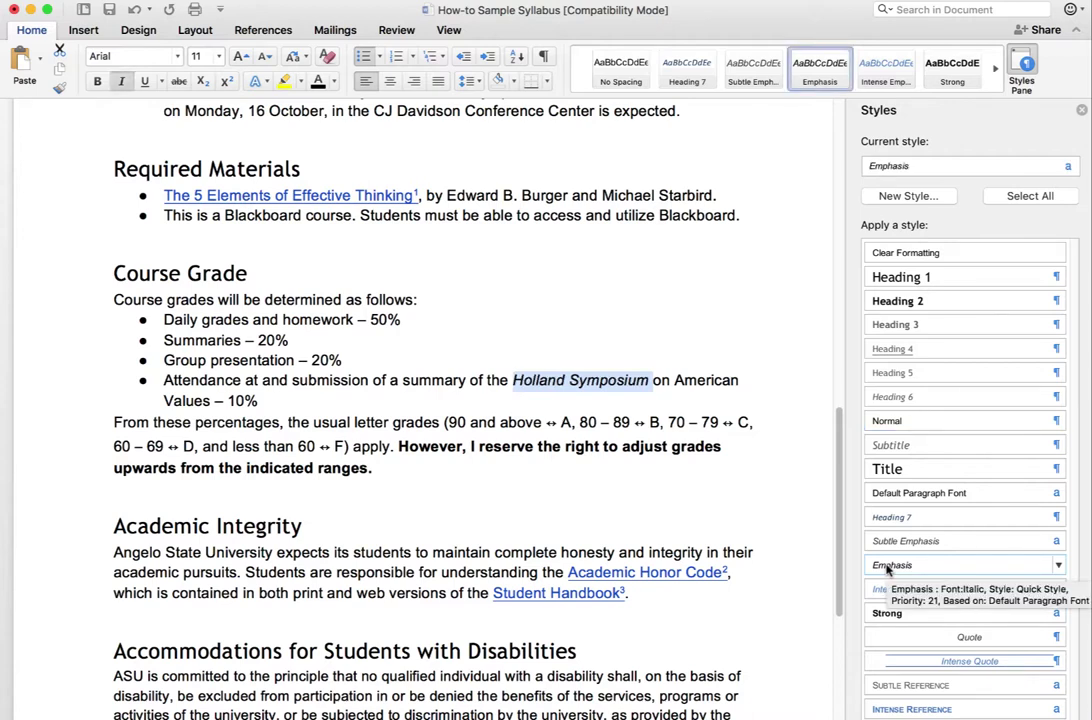
key("super+z")
left_click(382, 404)
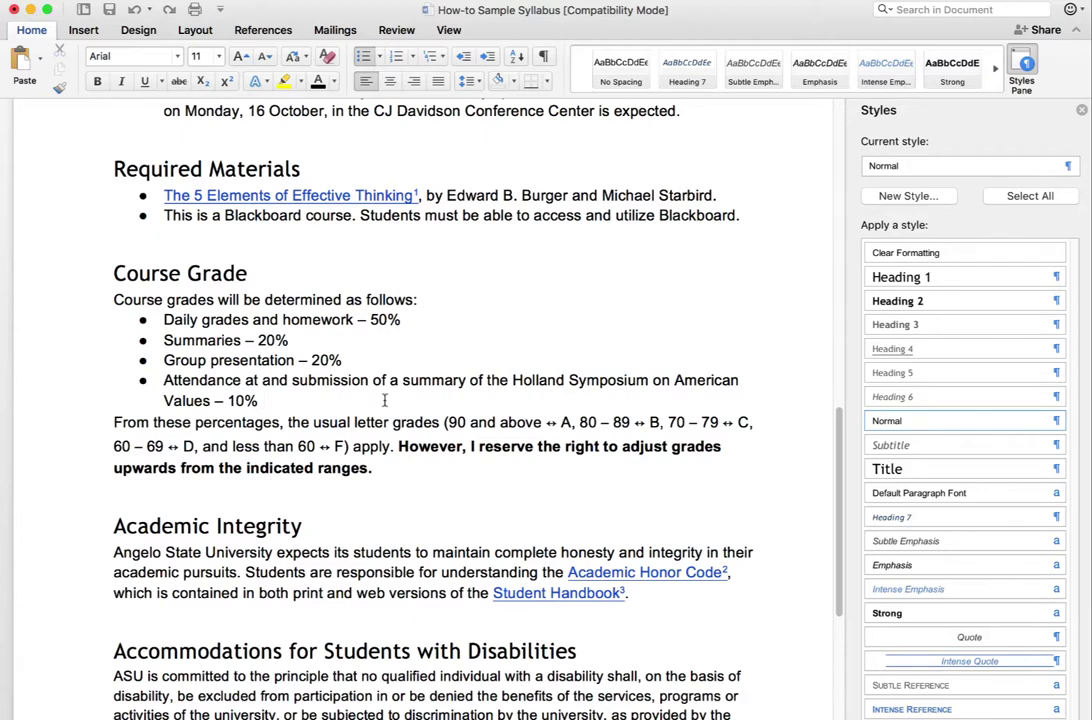
scroll(387, 421, "down", 1)
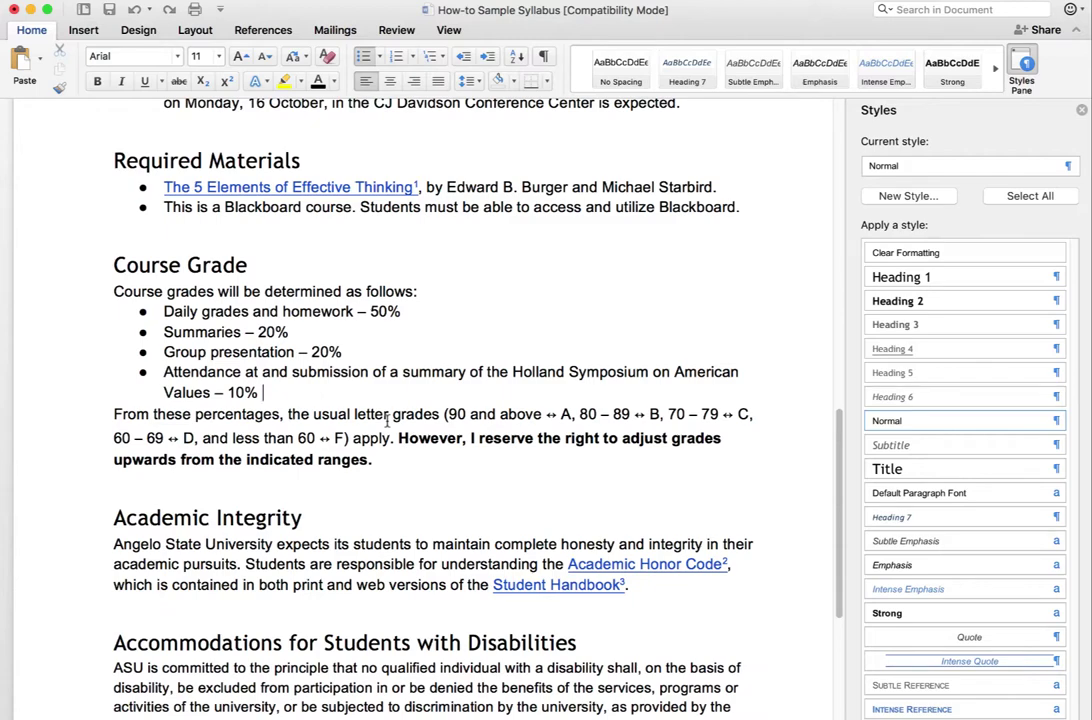
scroll(387, 421, "up", 5)
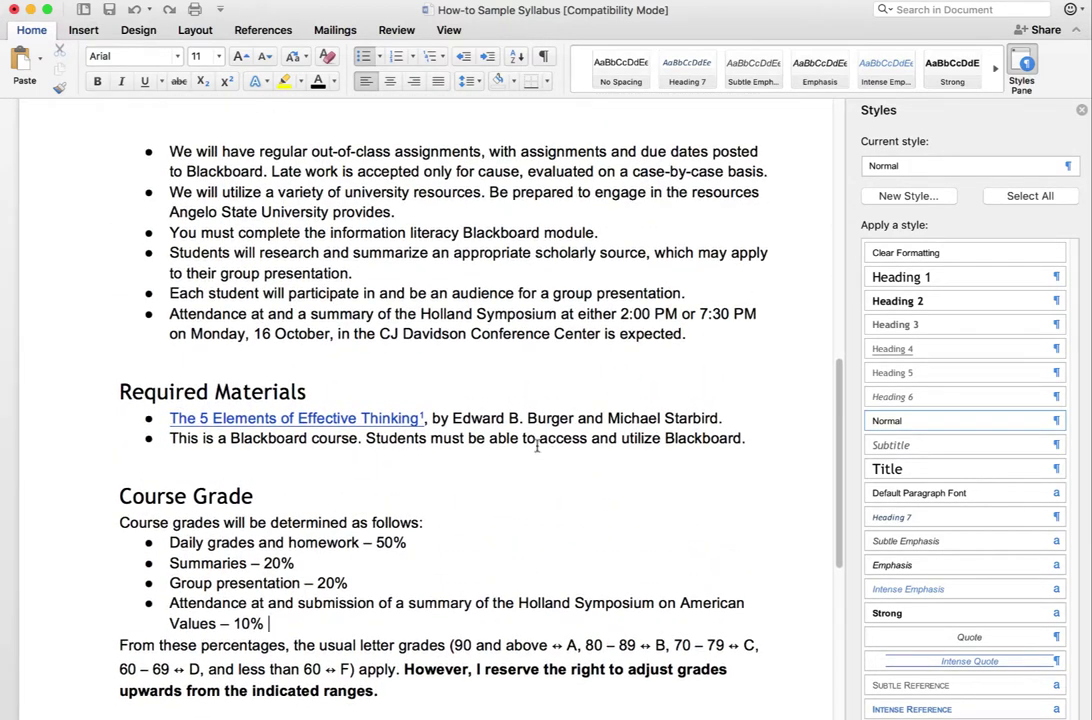
mouse_move(373, 427)
scroll(474, 424, "down", 5)
scroll(474, 424, "down", 5)
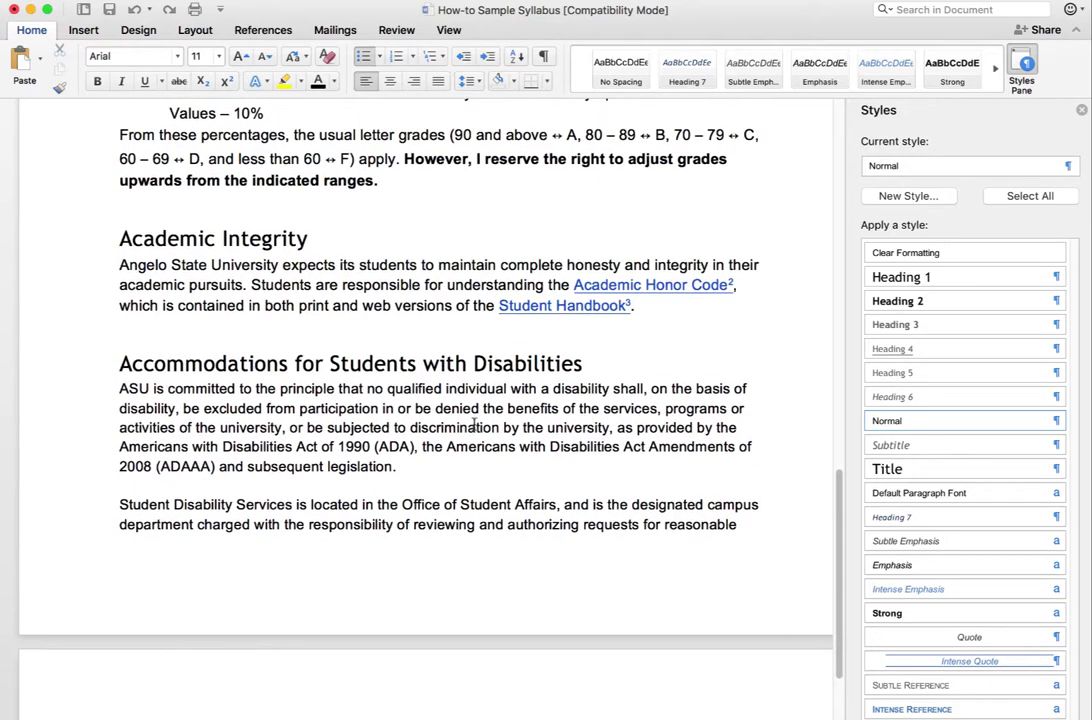
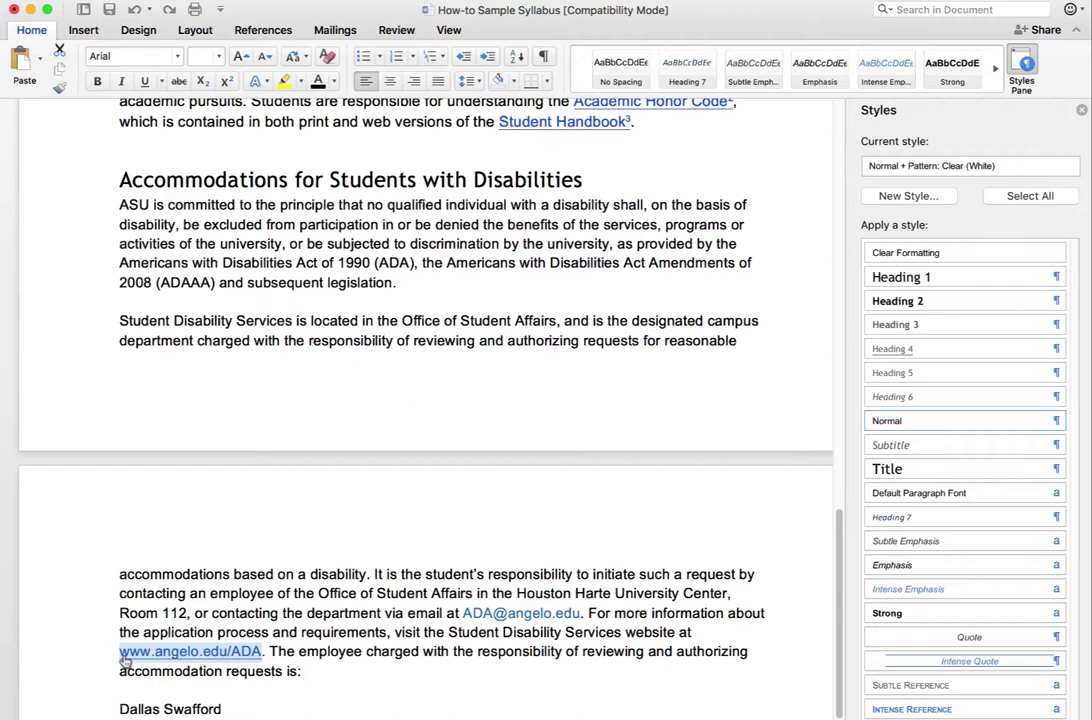
key("BackSpace")
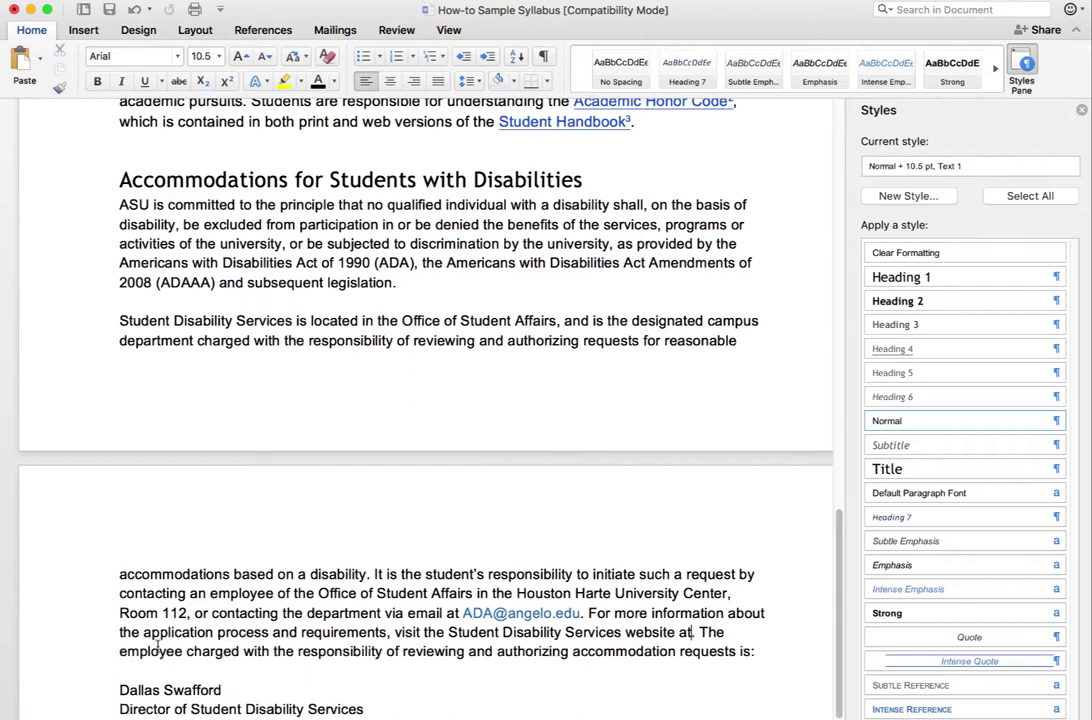
key("BackSpace")
key("BackSpace")
key("BackSpace")
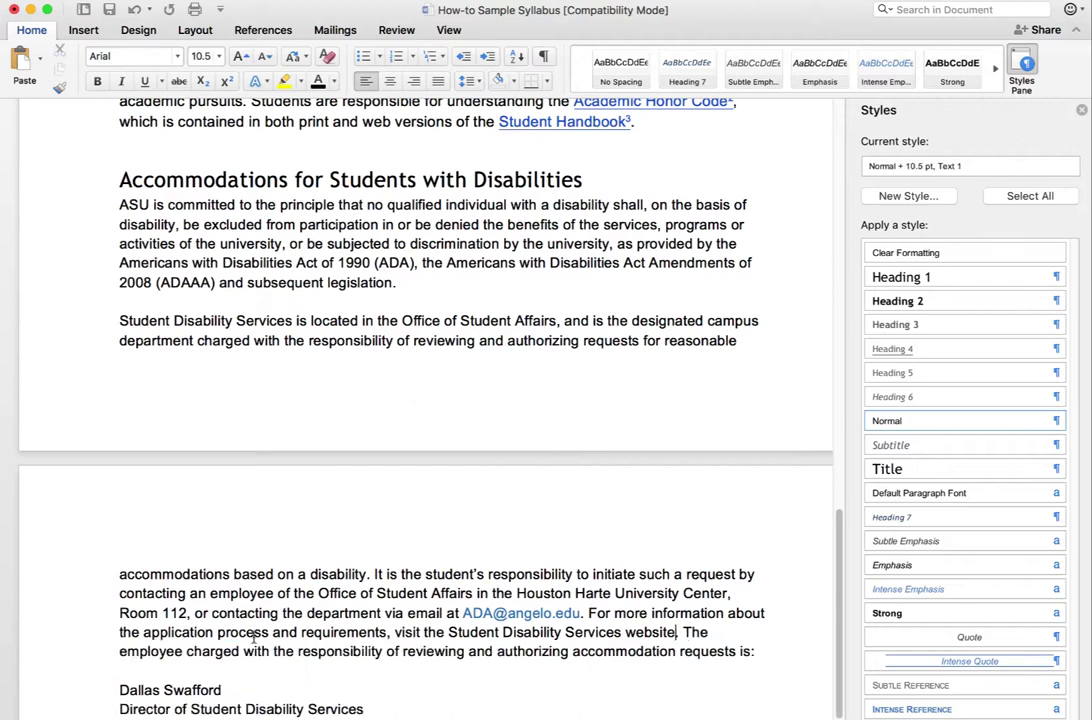
left_click_drag(676, 632, 482, 636)
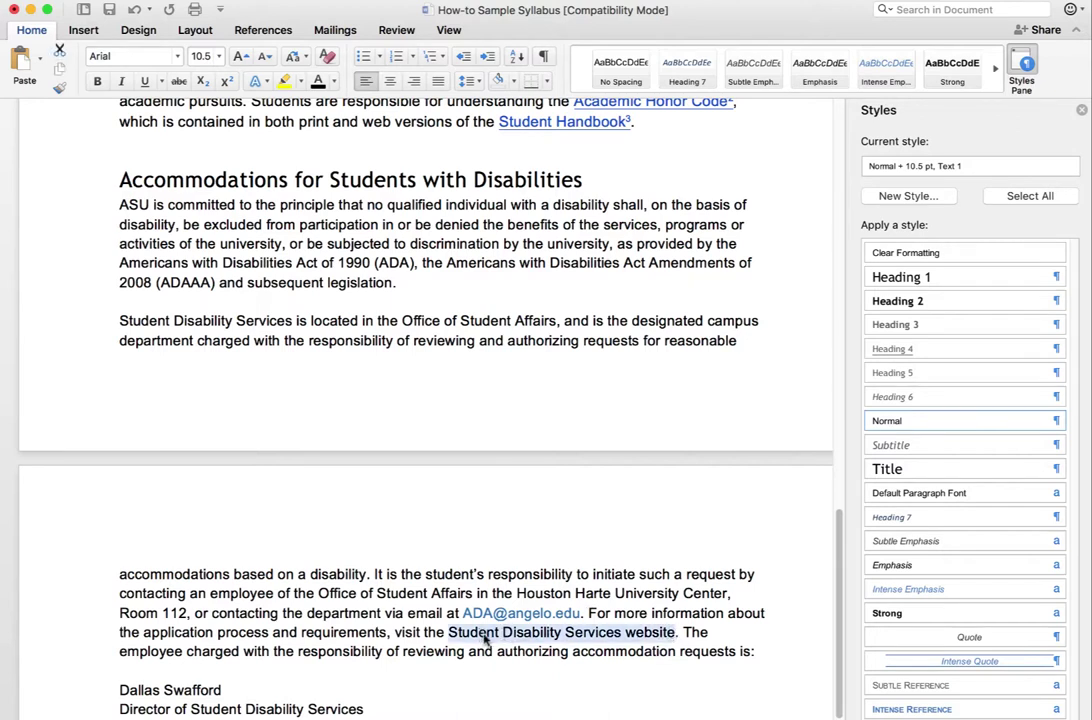
right_click(540, 638)
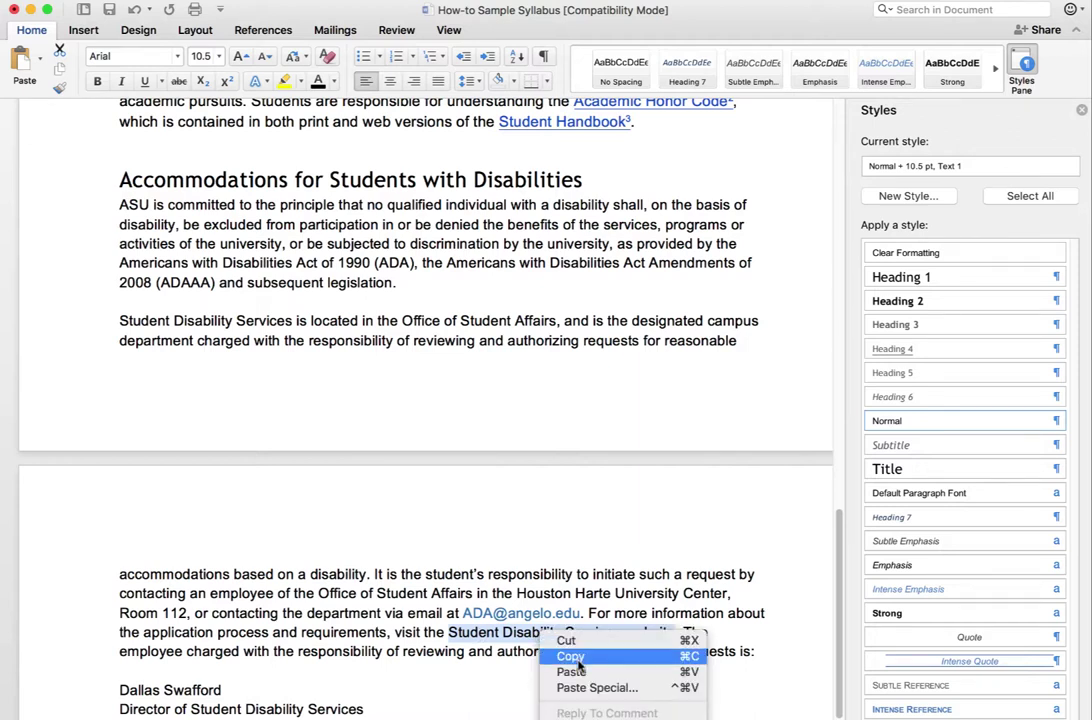
key("super+k")
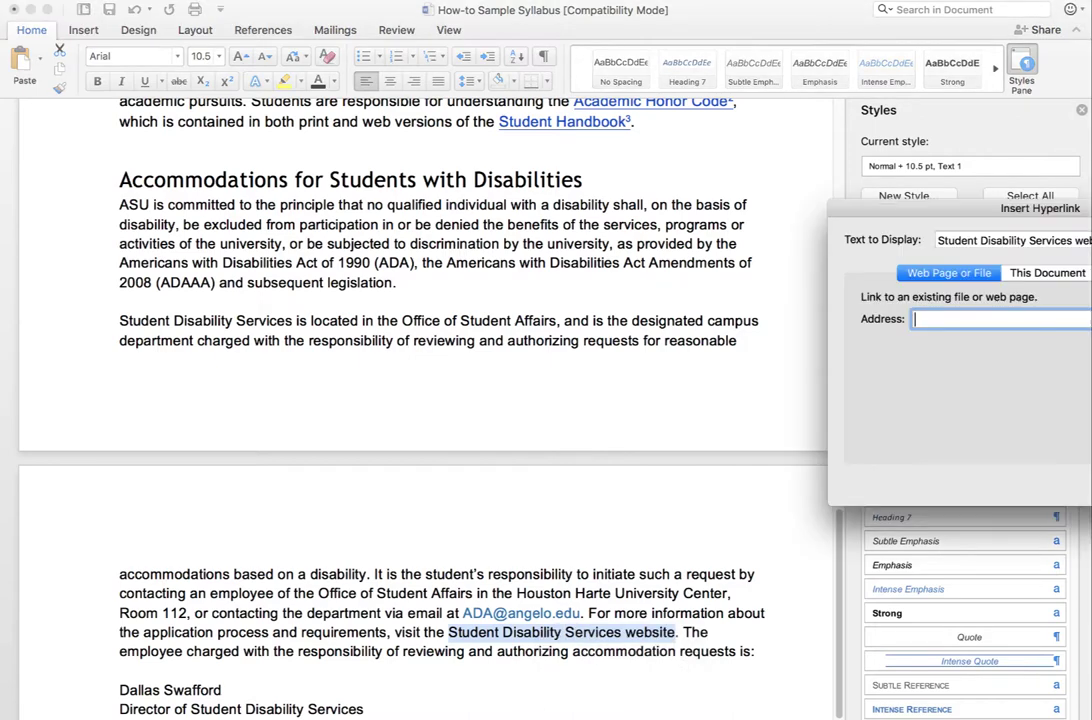
left_click_drag(920, 268, 601, 244)
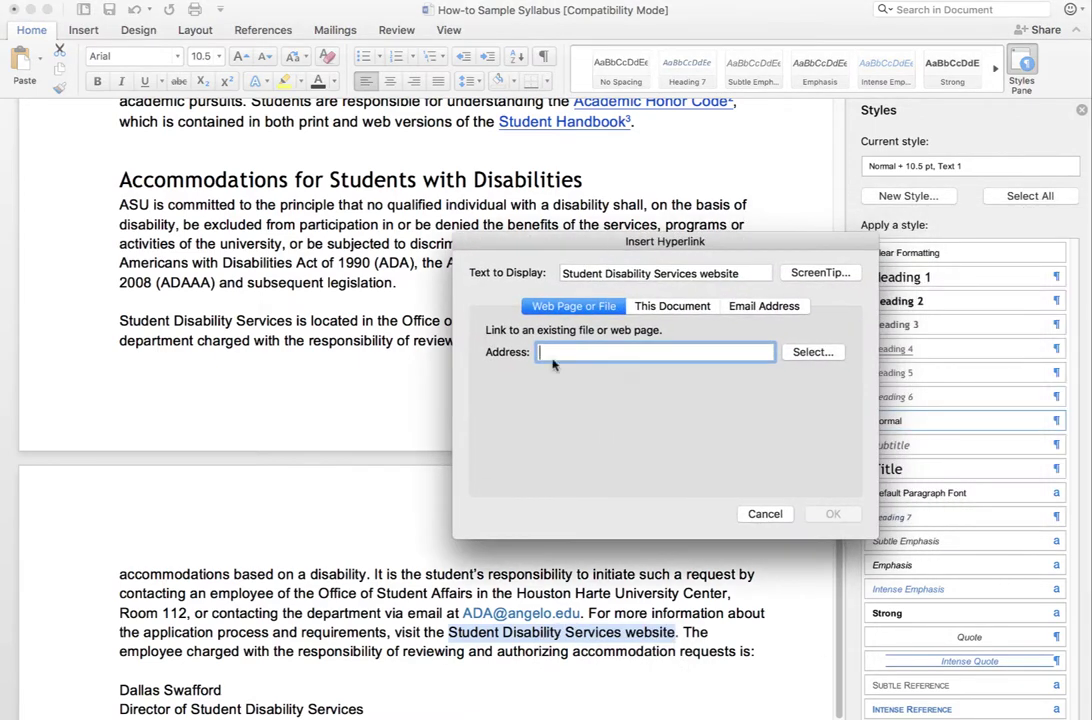
type("www.angelo.edu/ADA")
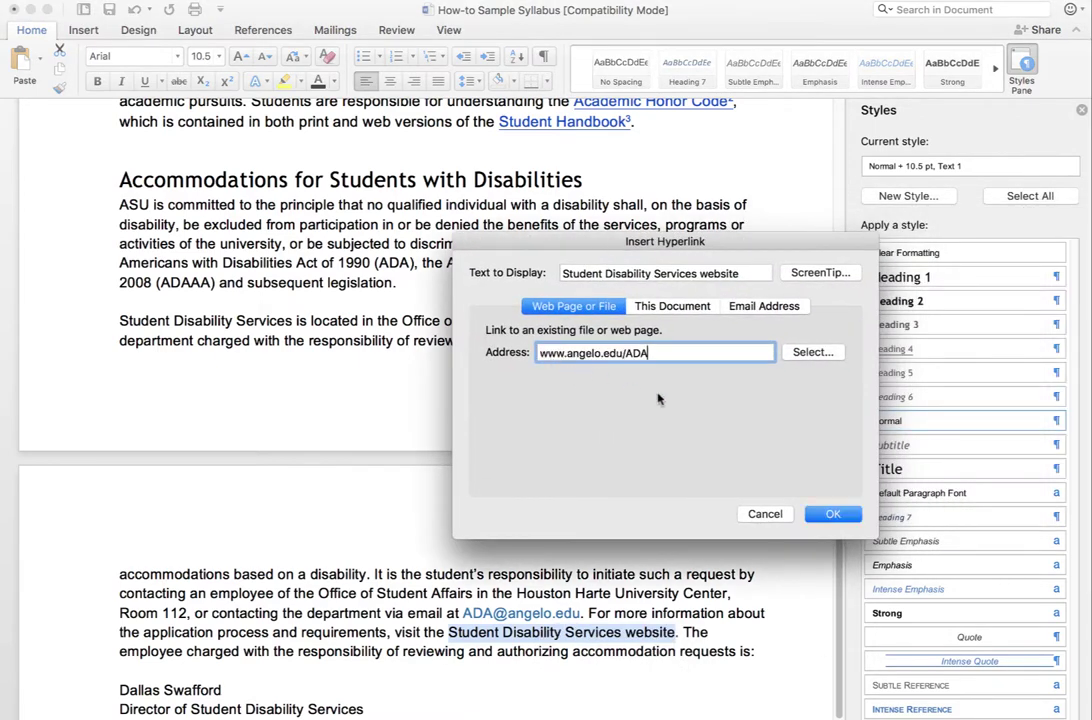
left_click(838, 513)
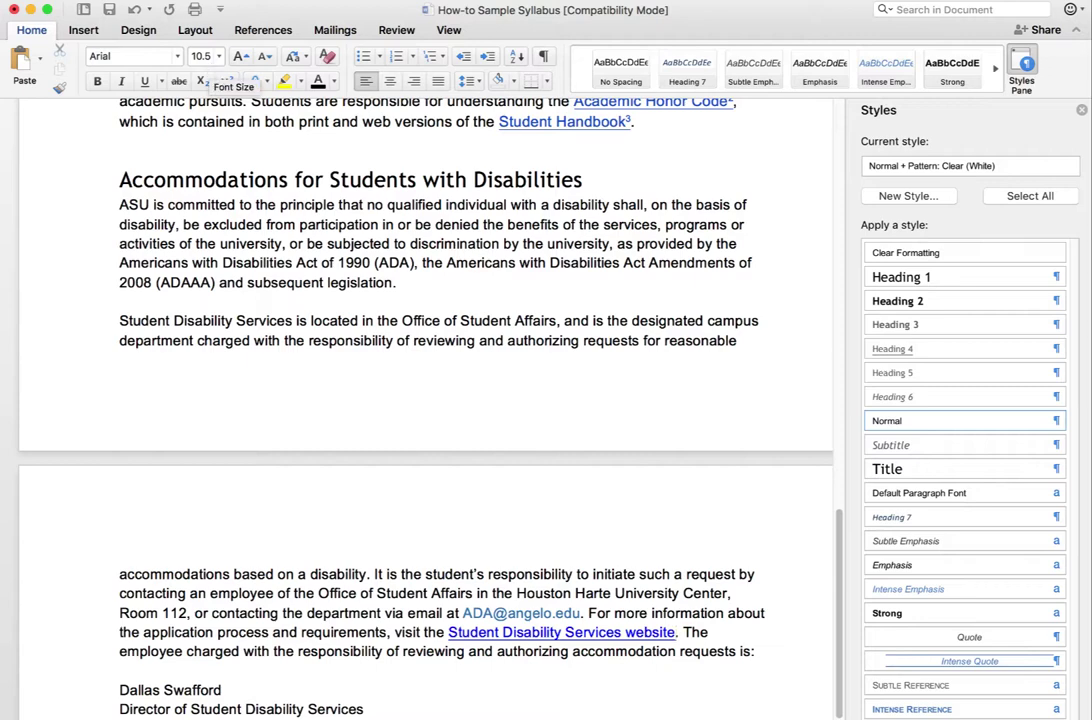
left_click(249, 33)
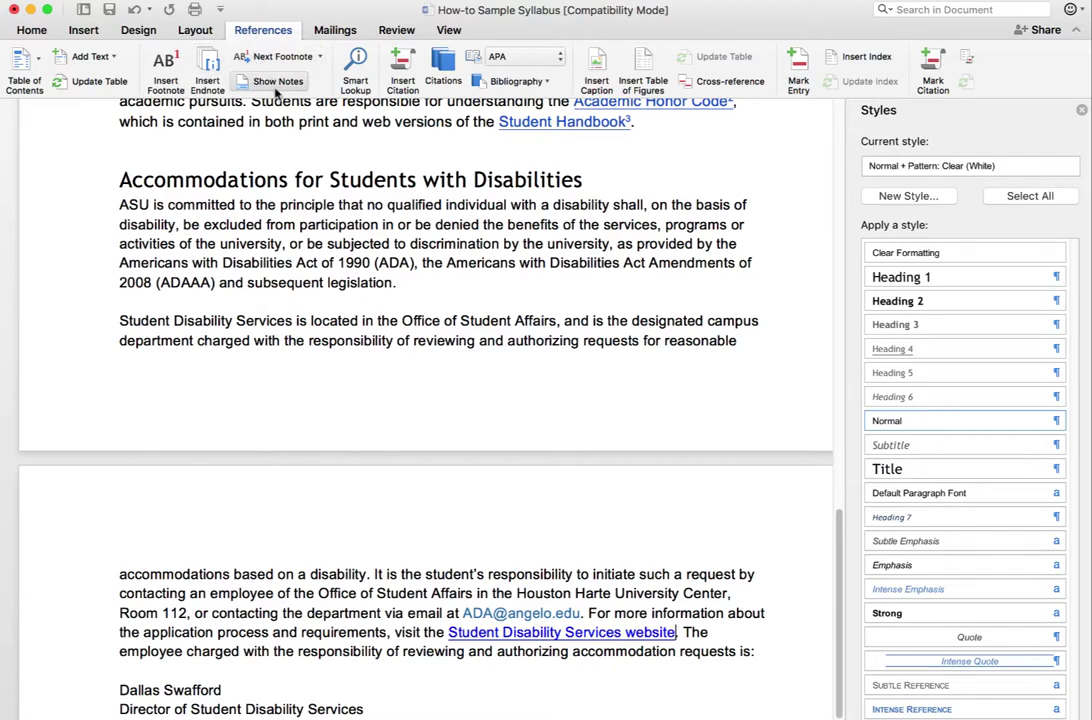
left_click(209, 64)
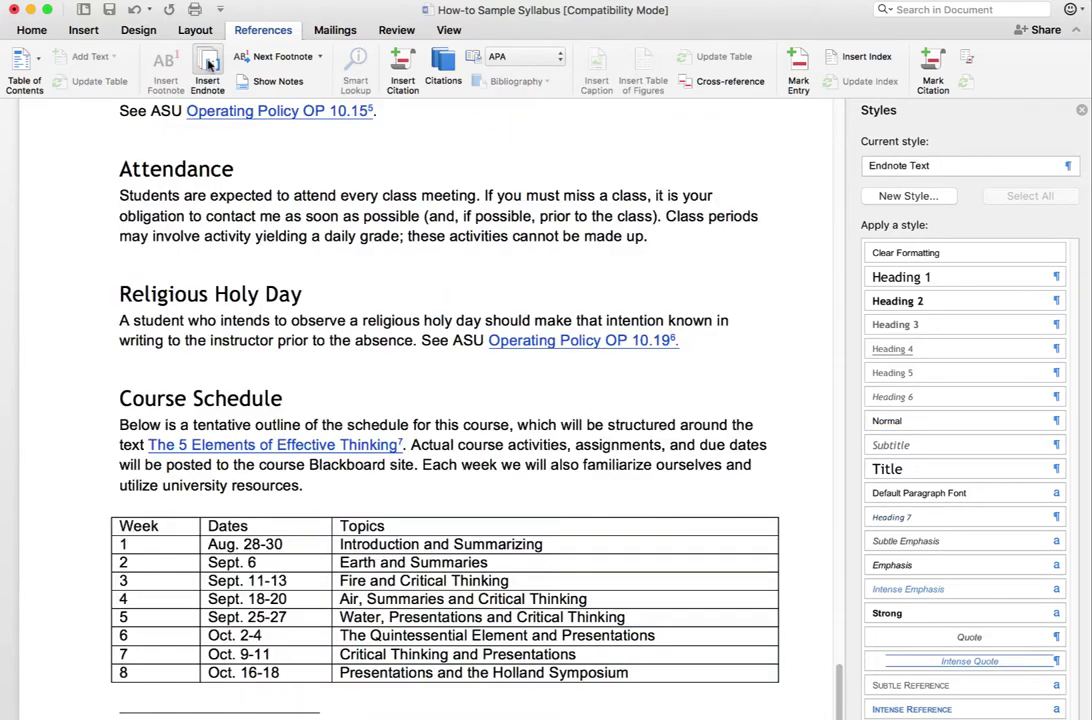
scroll(391, 648, "down", 5)
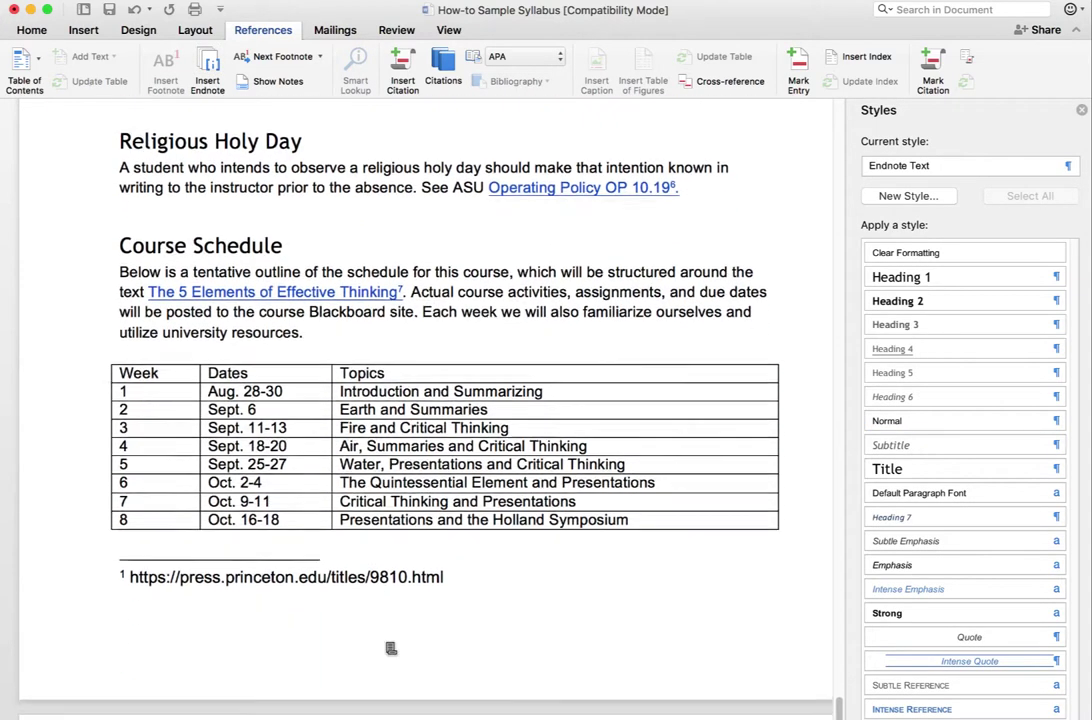
scroll(391, 648, "down", 5)
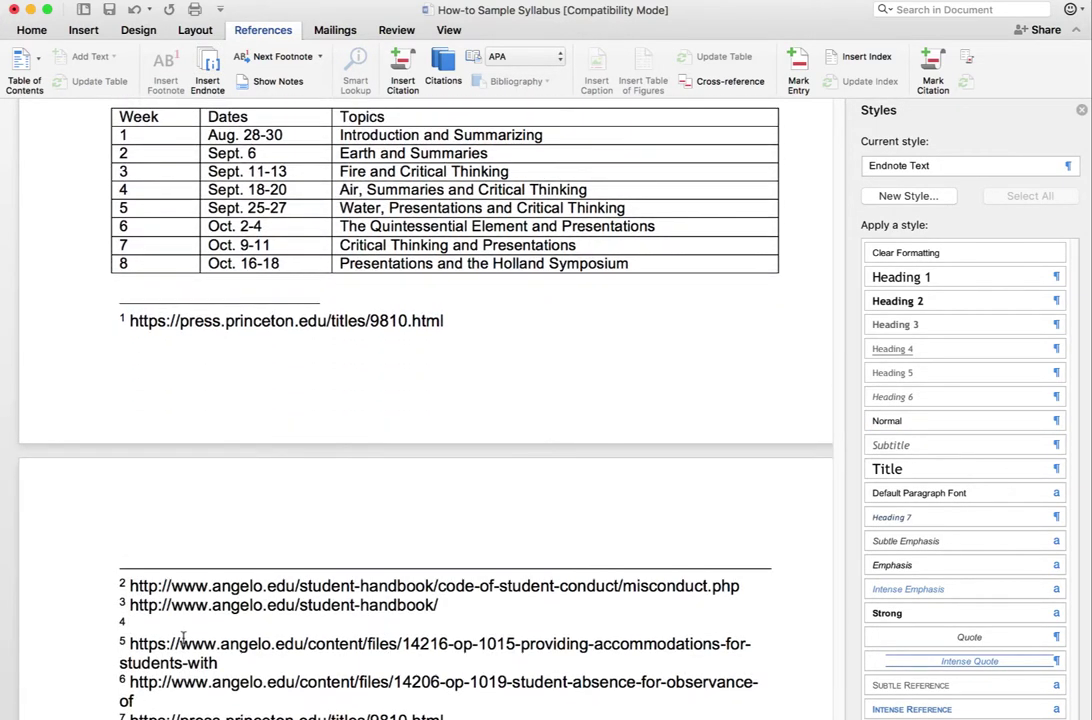
type("www.angelo.edu/ADA")
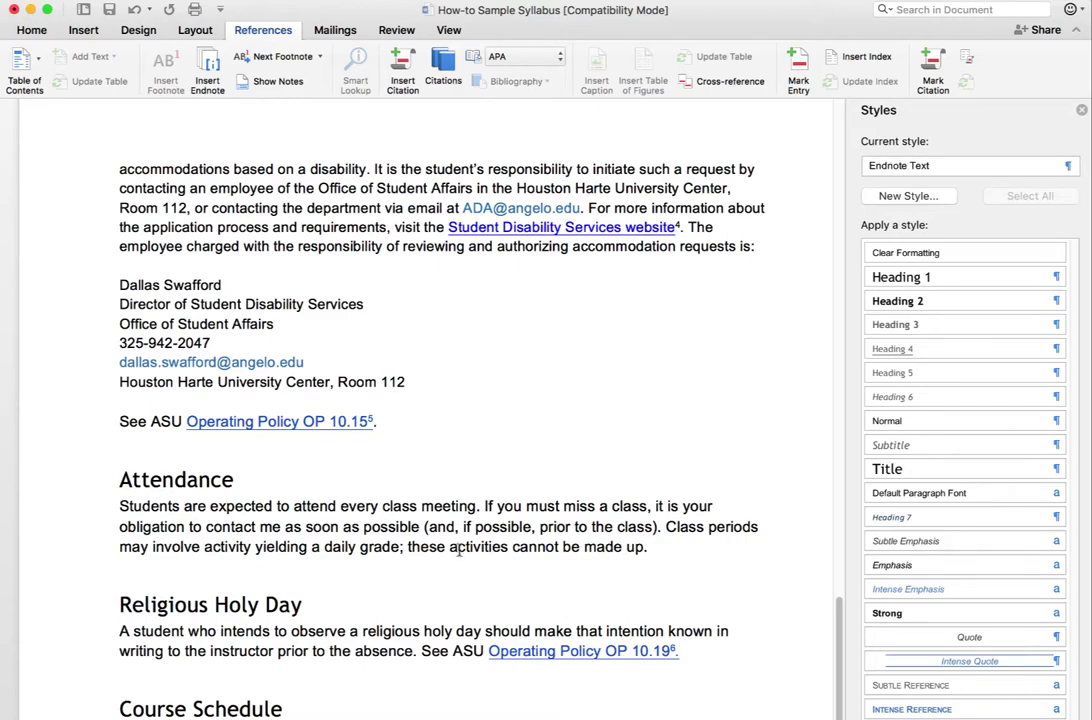
Apply the plain grid table style with grey banded rows, bold header row and bold first column to the Course Schedule table.
scroll(459, 549, "down", 5)
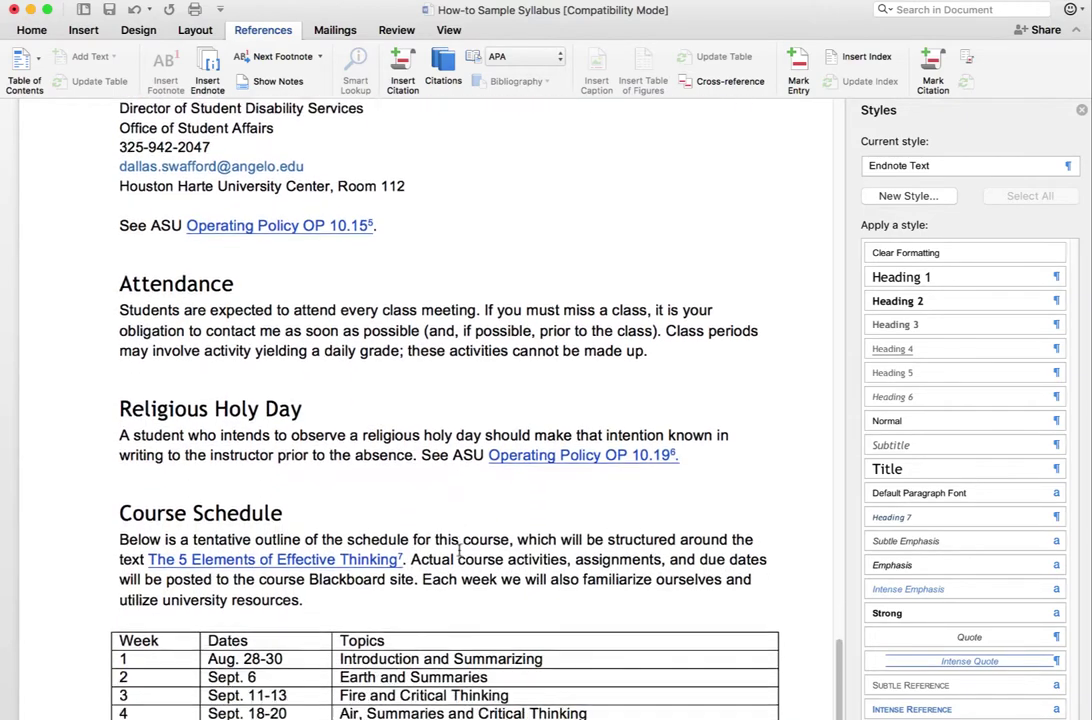
scroll(459, 549, "down", 2)
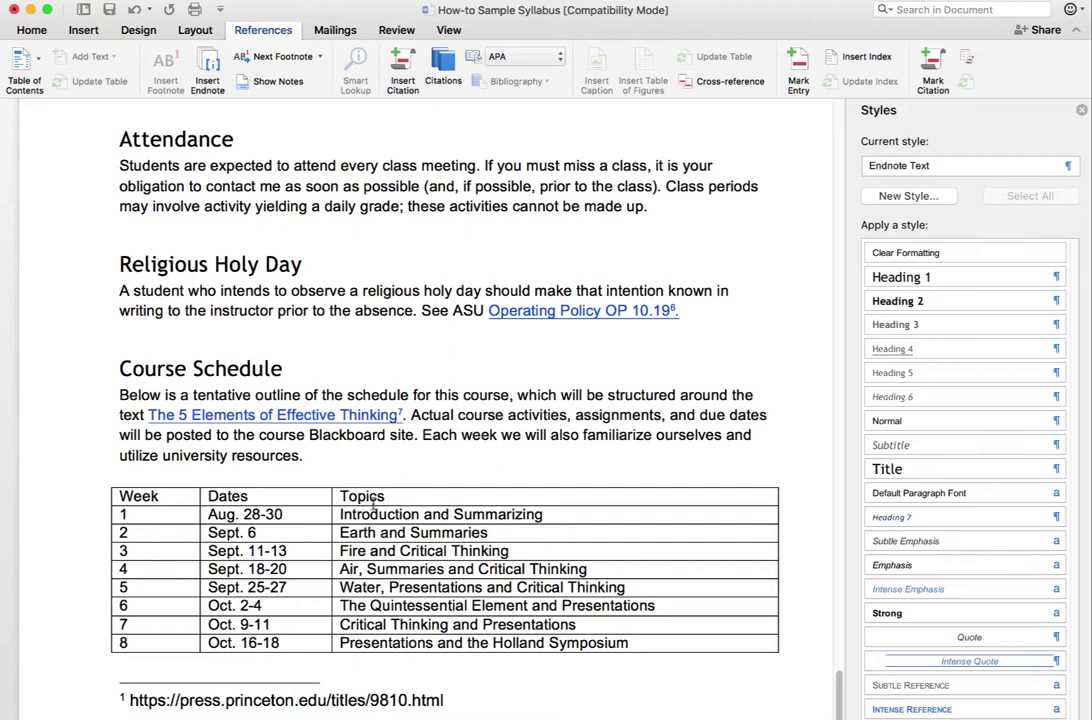
left_click(441, 519)
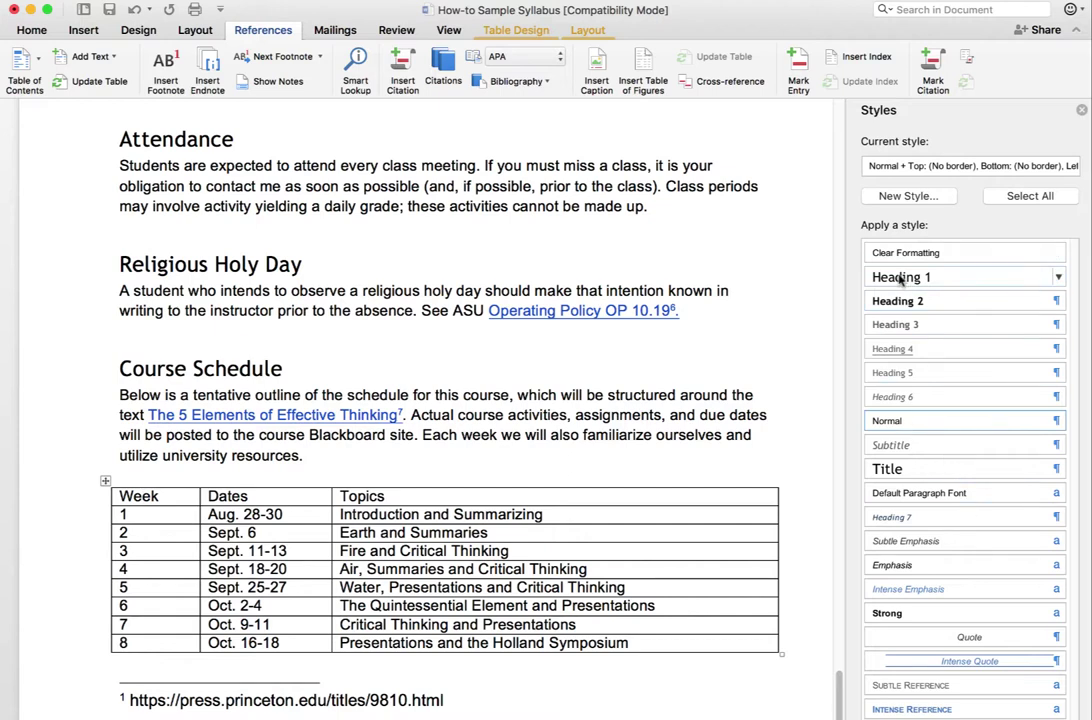
left_click(145, 494)
key("Right")
key("Right")
left_click(510, 32)
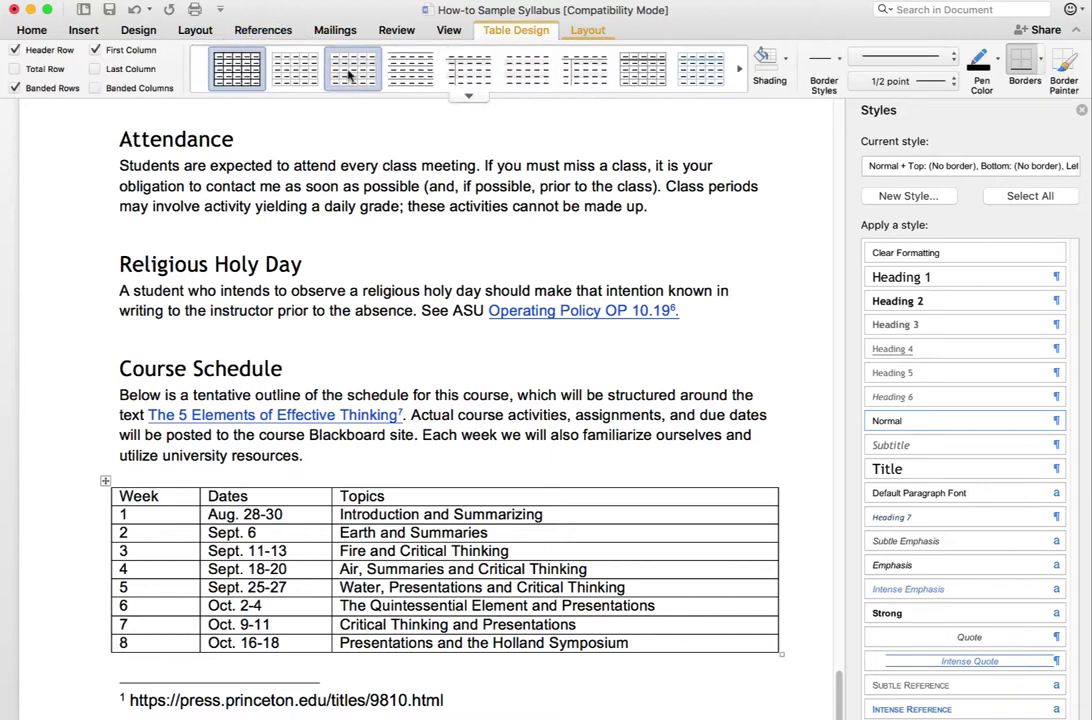
left_click(739, 68)
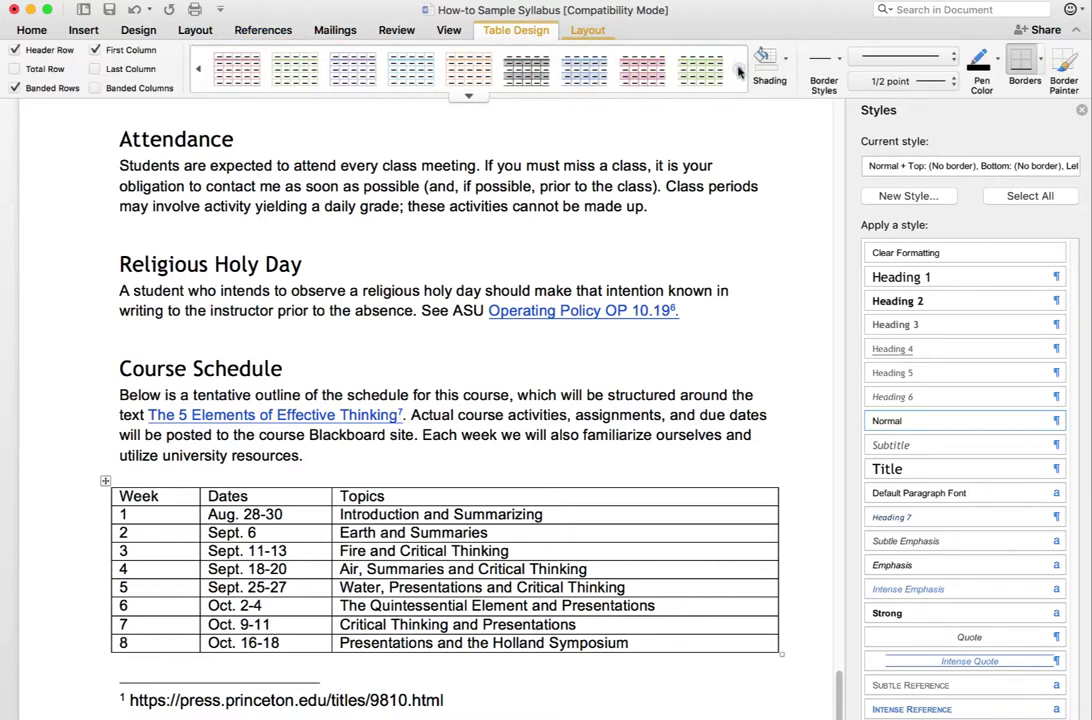
left_click(198, 68)
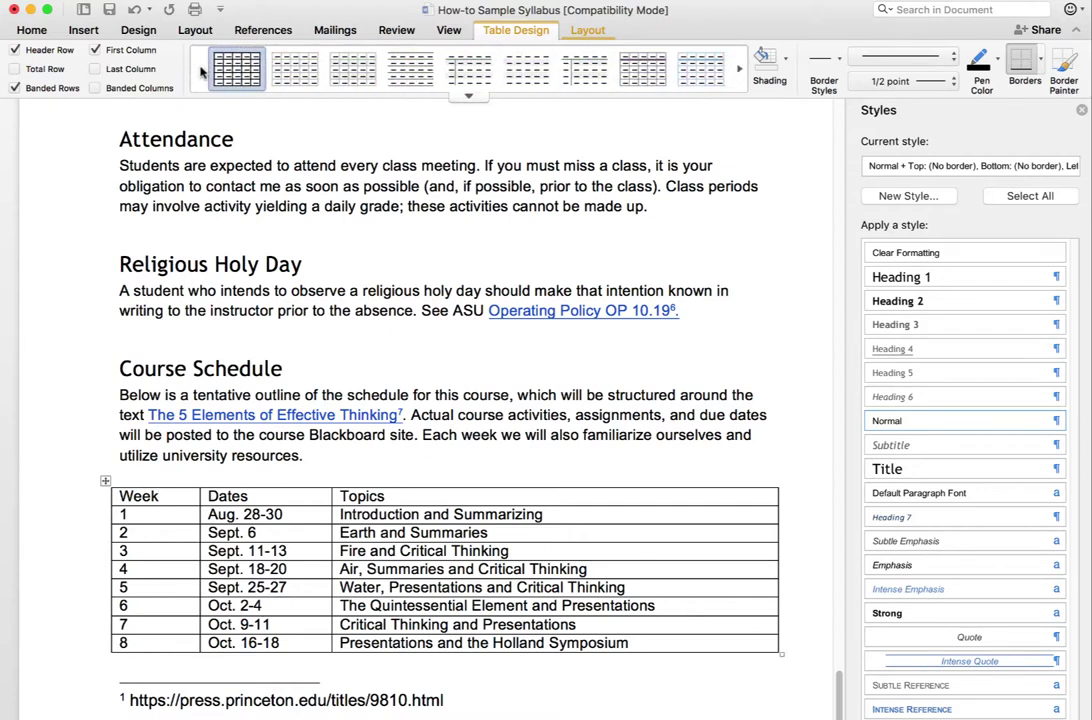
left_click(292, 72)
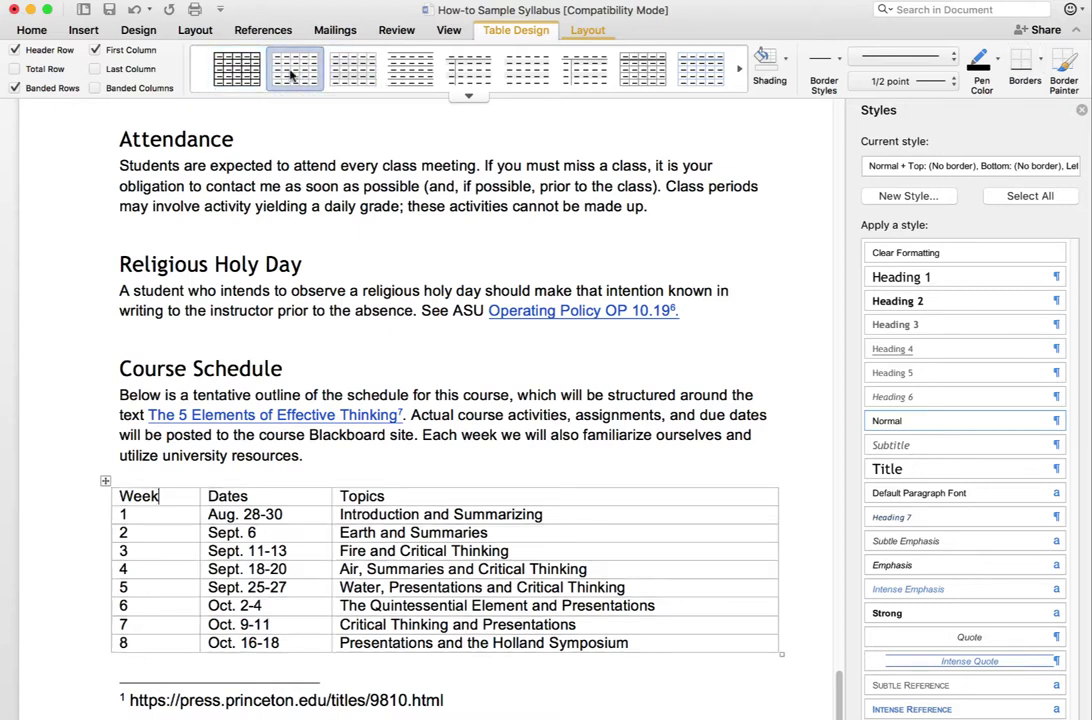
left_click(222, 64)
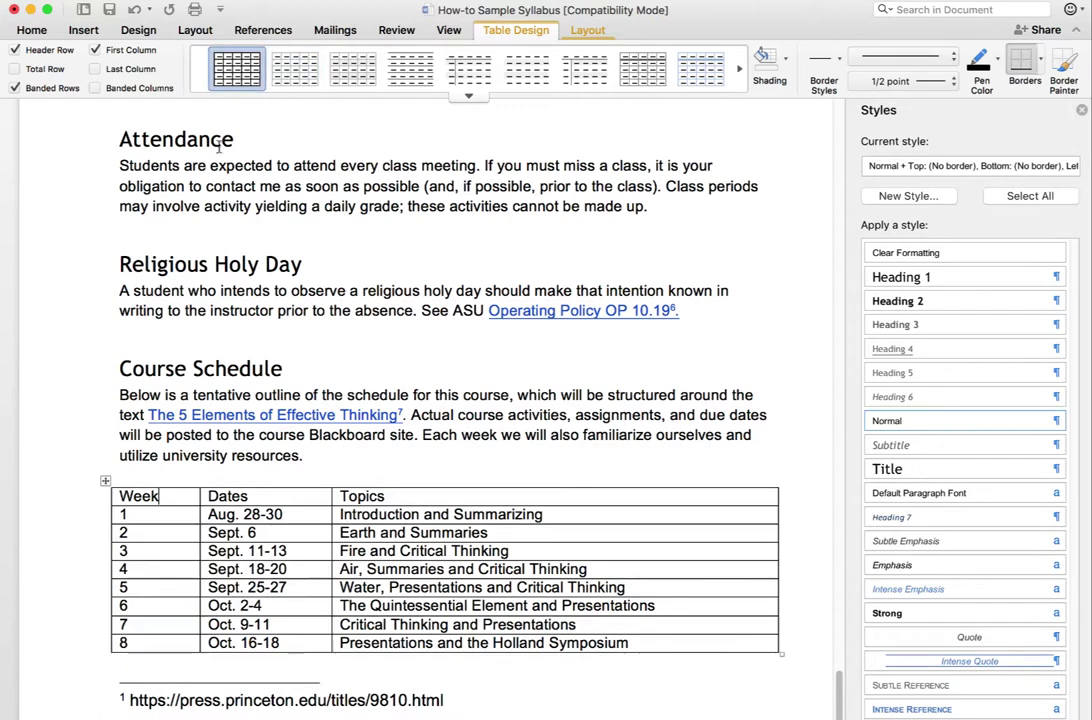
left_click(362, 66)
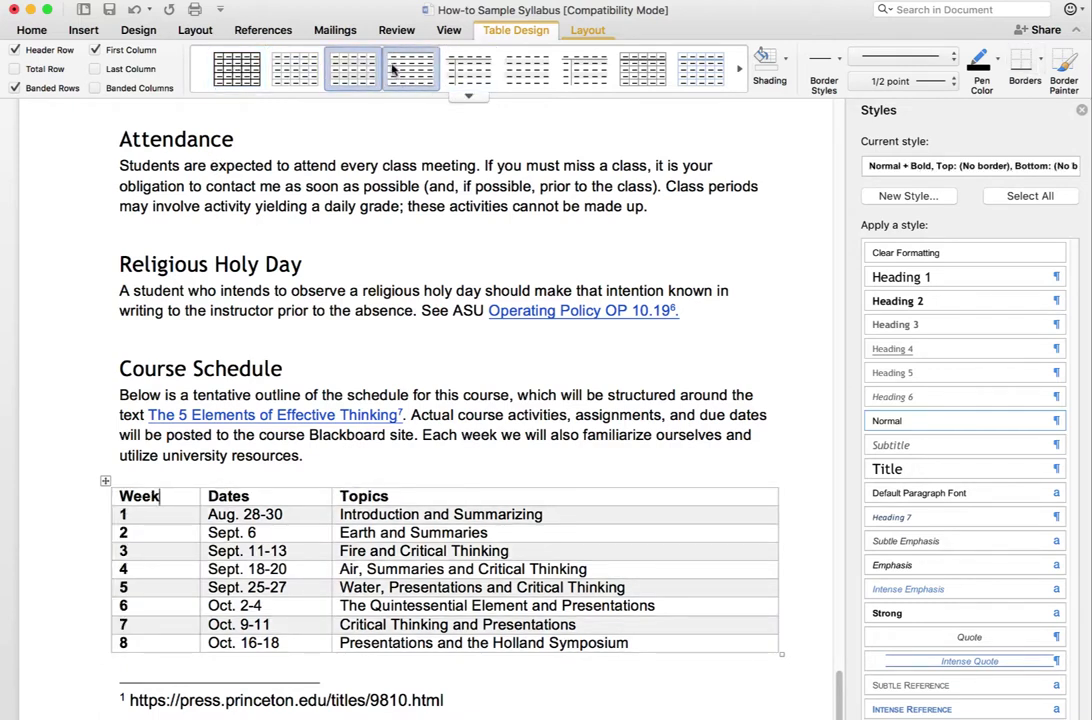
Try the borderless banded style and the unshaded bold-header grid style on the schedule table, and restore the grey-banded grid style.
left_click(403, 67)
left_click(512, 72)
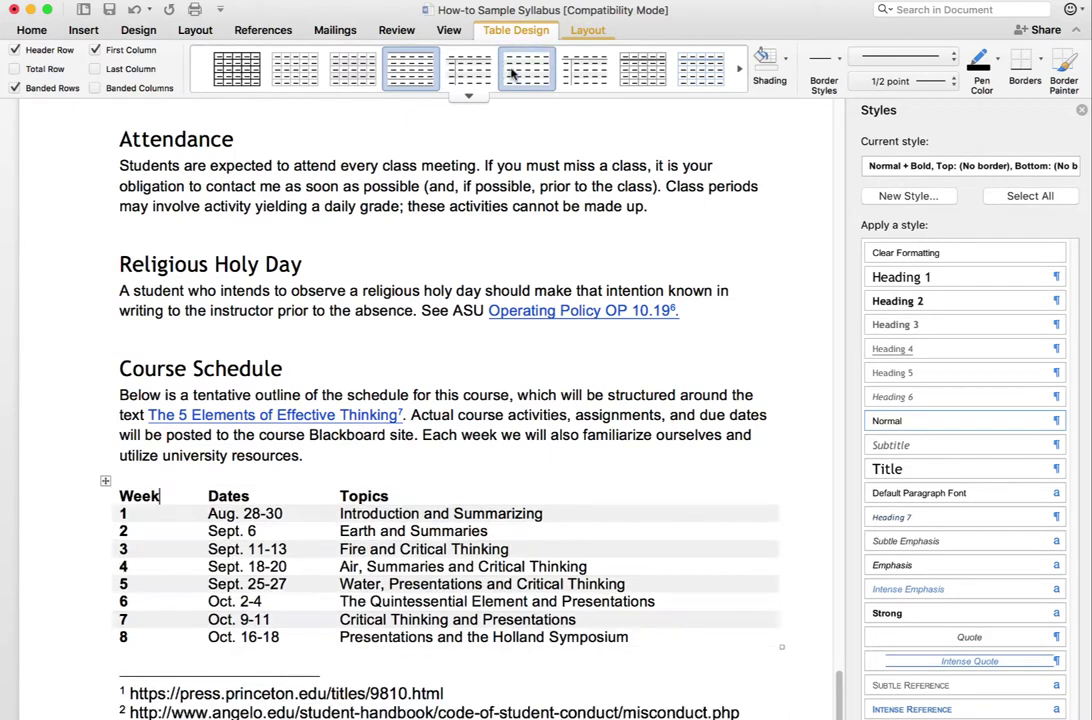
left_click(625, 82)
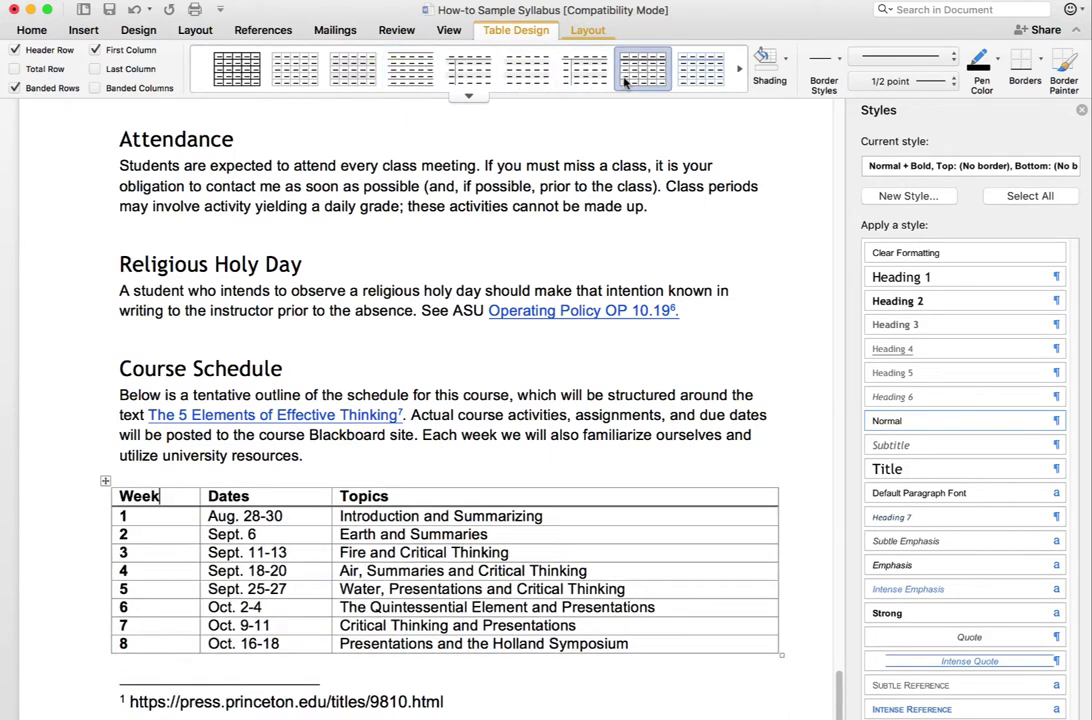
left_click(351, 72)
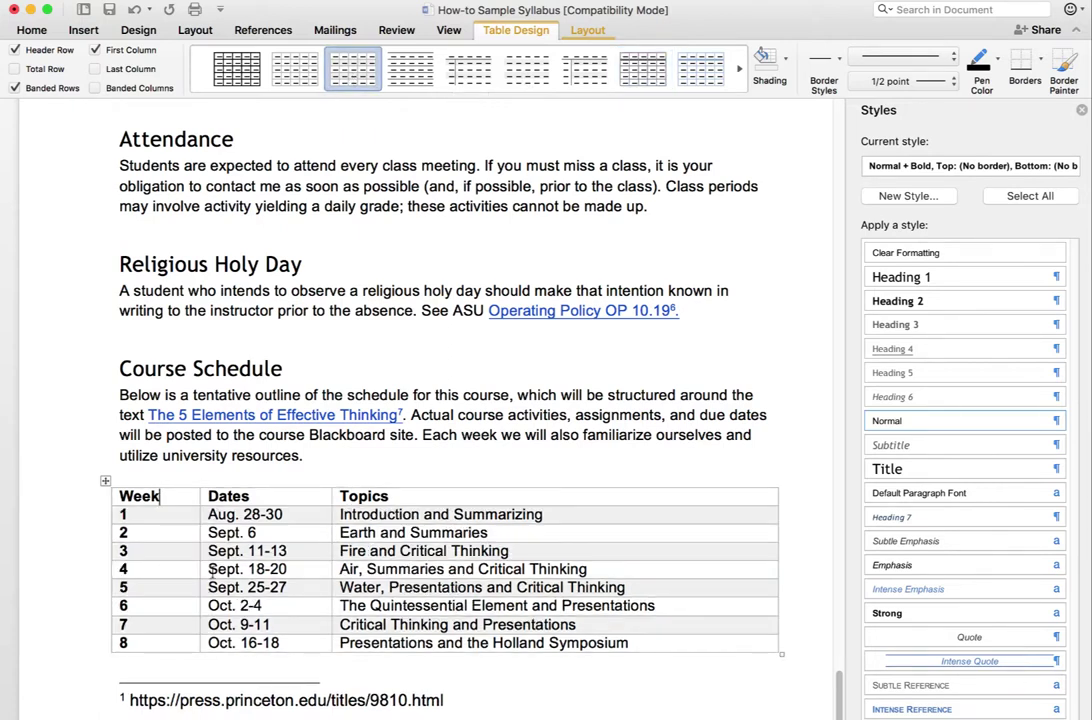
In the schedule table's properties, repeat the first row as header row on each page and disallow it from breaking across pages.
right_click(230, 494)
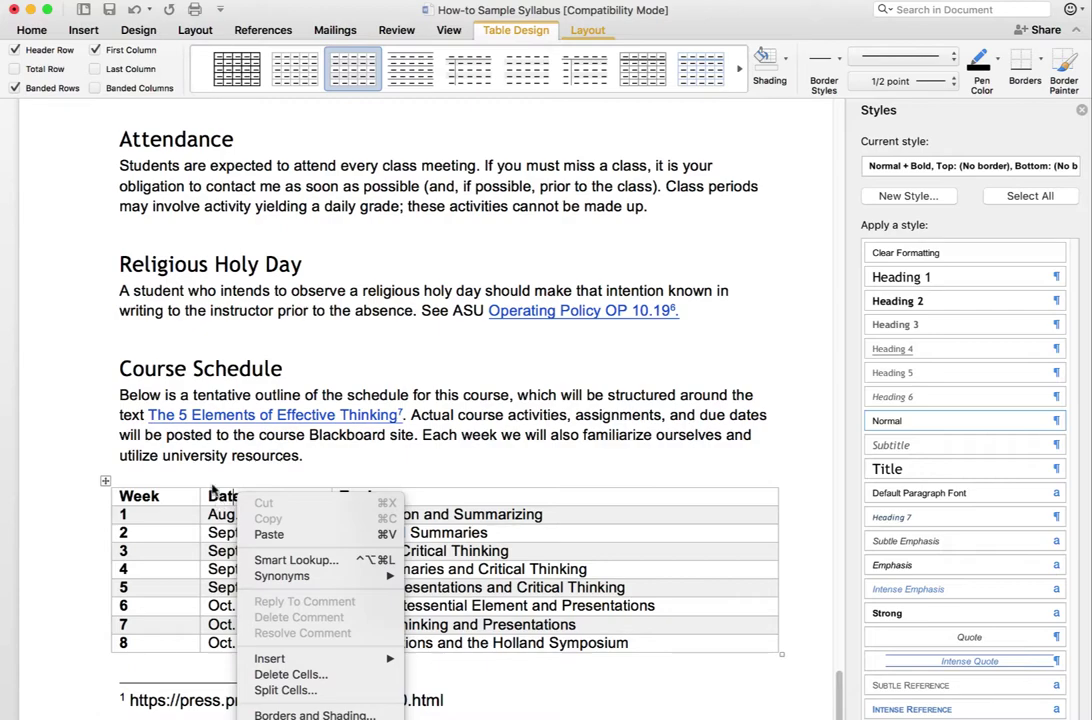
left_click(322, 475)
scroll(317, 476, "up", 3)
scroll(324, 465, "down", 5)
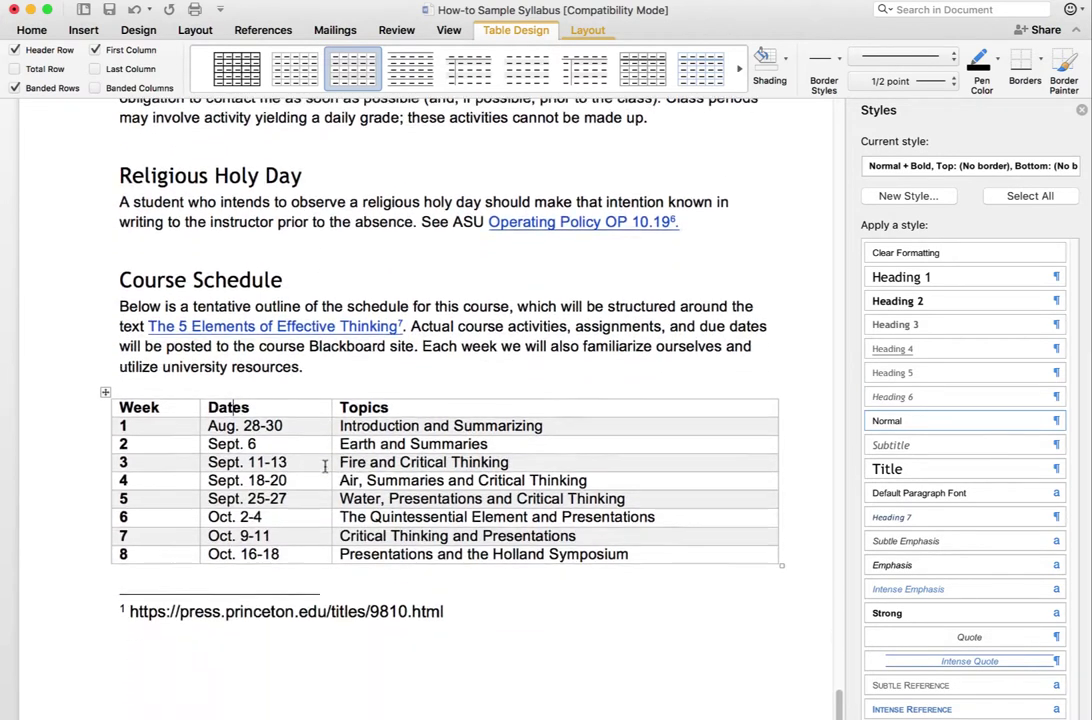
scroll(324, 465, "down", 5)
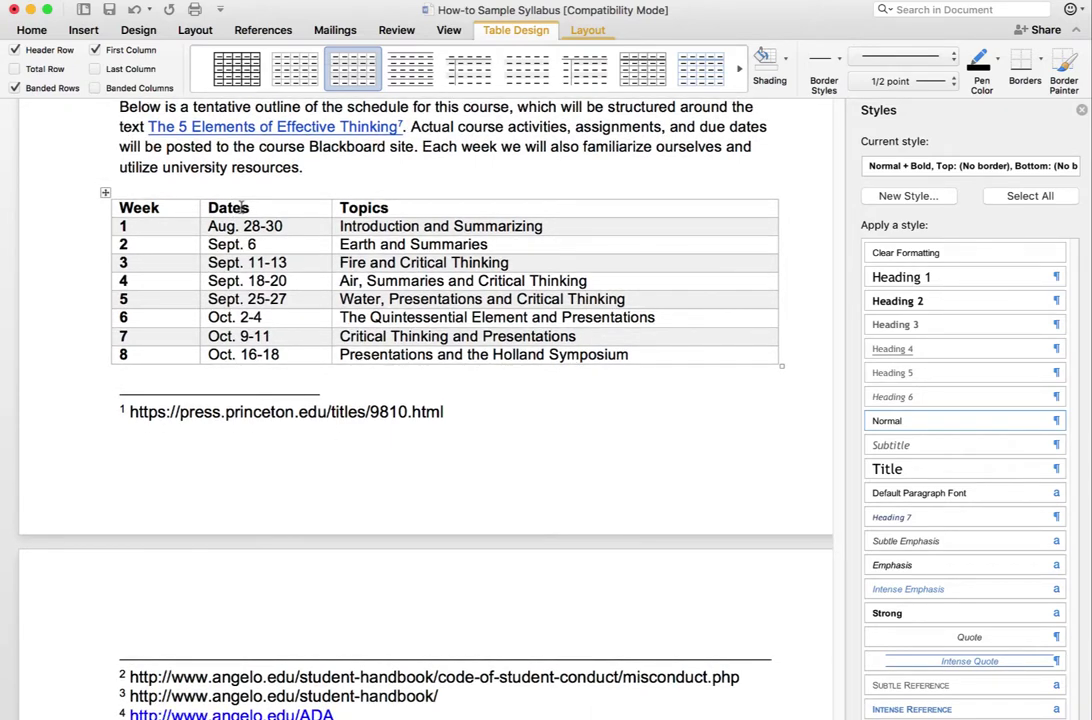
right_click(240, 207)
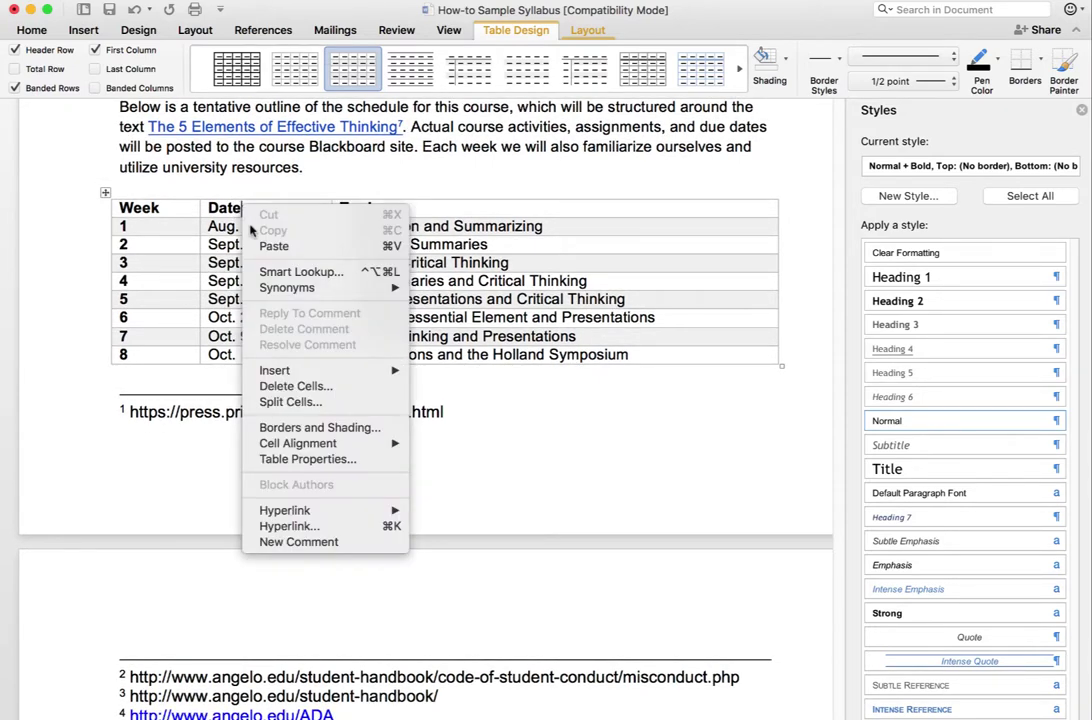
left_click(337, 459)
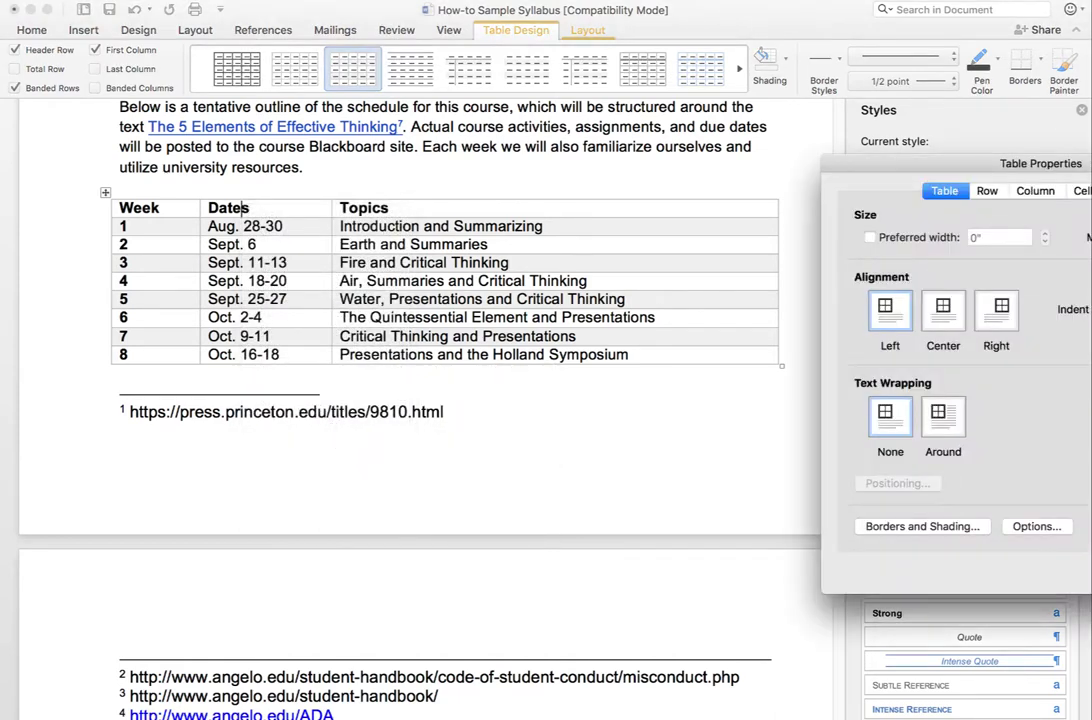
left_click_drag(880, 142, 483, 117)
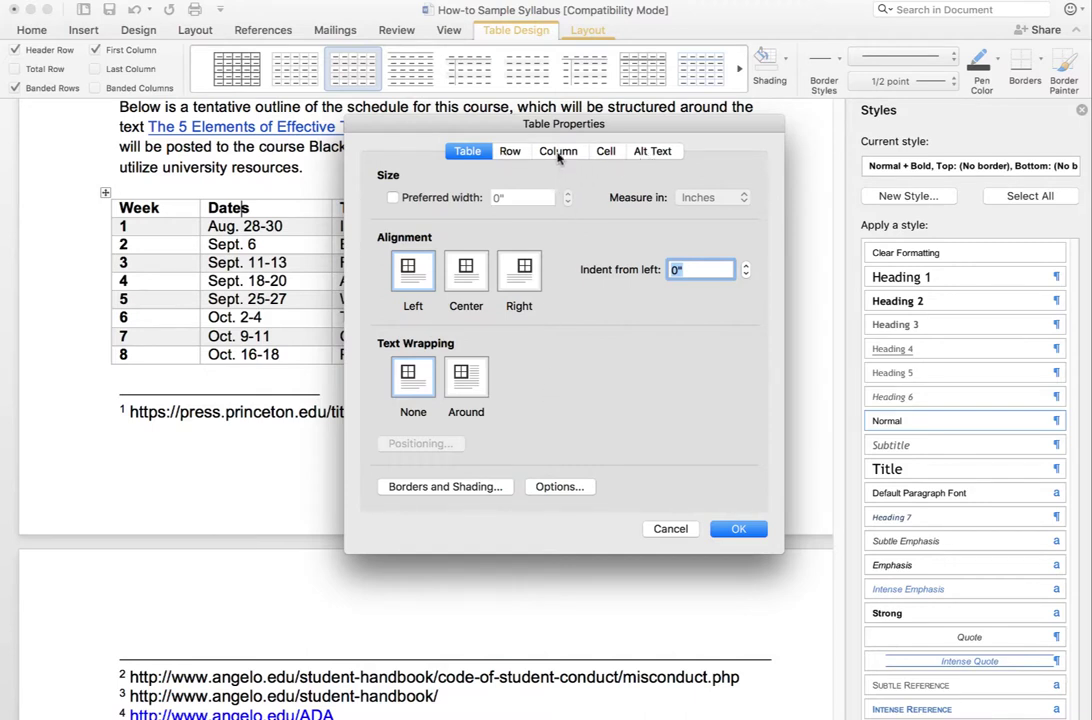
left_click(510, 151)
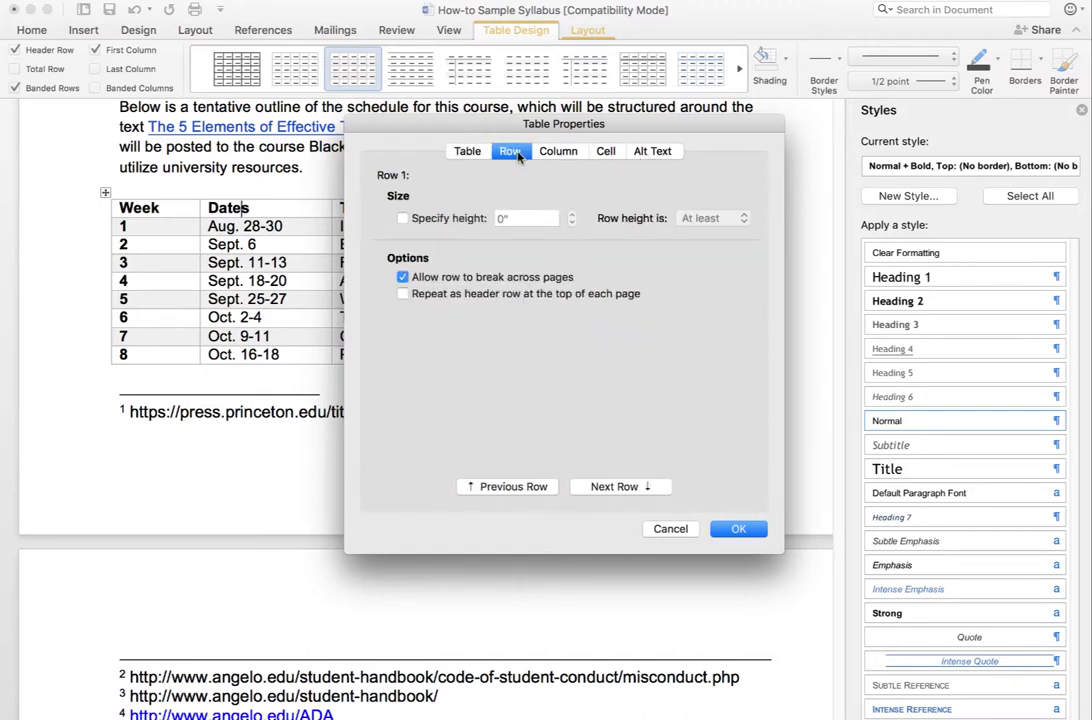
left_click(403, 294)
left_click(403, 278)
View the schedule table's alt text fields and accept the table properties.
left_click(655, 152)
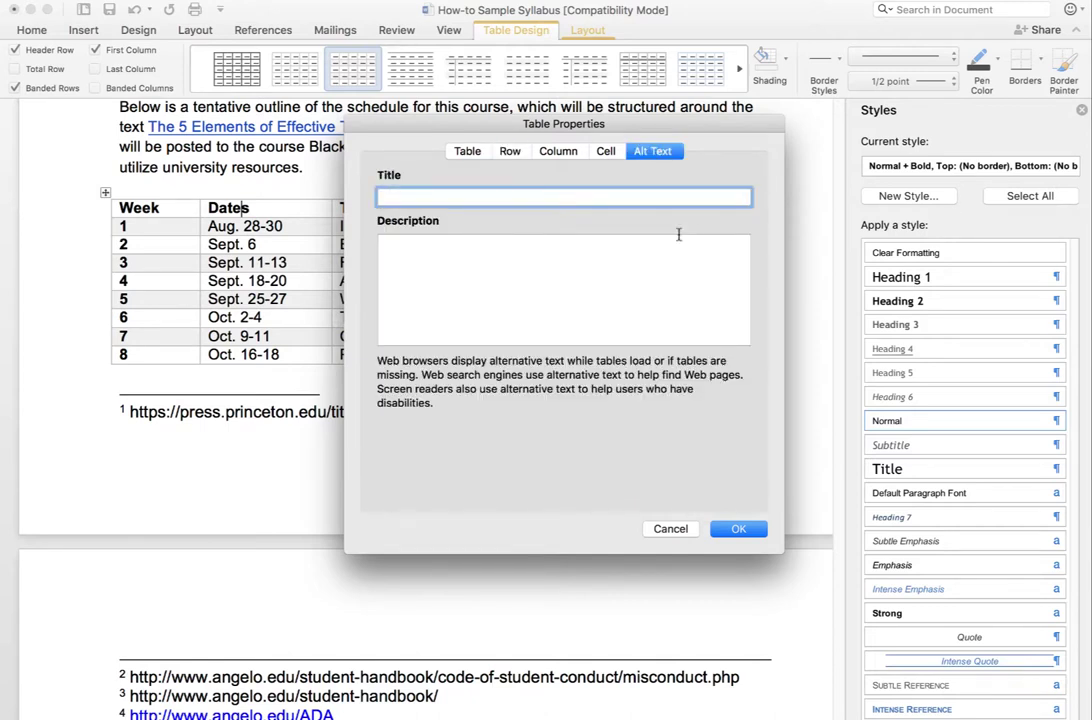
left_click(494, 274)
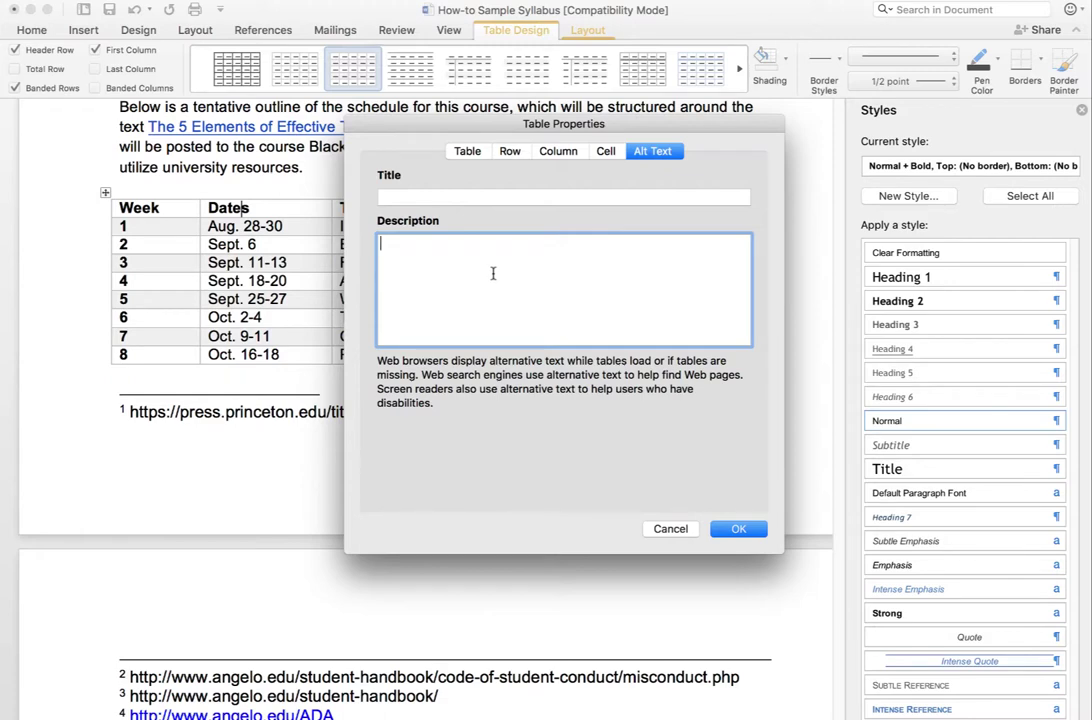
left_click(745, 527)
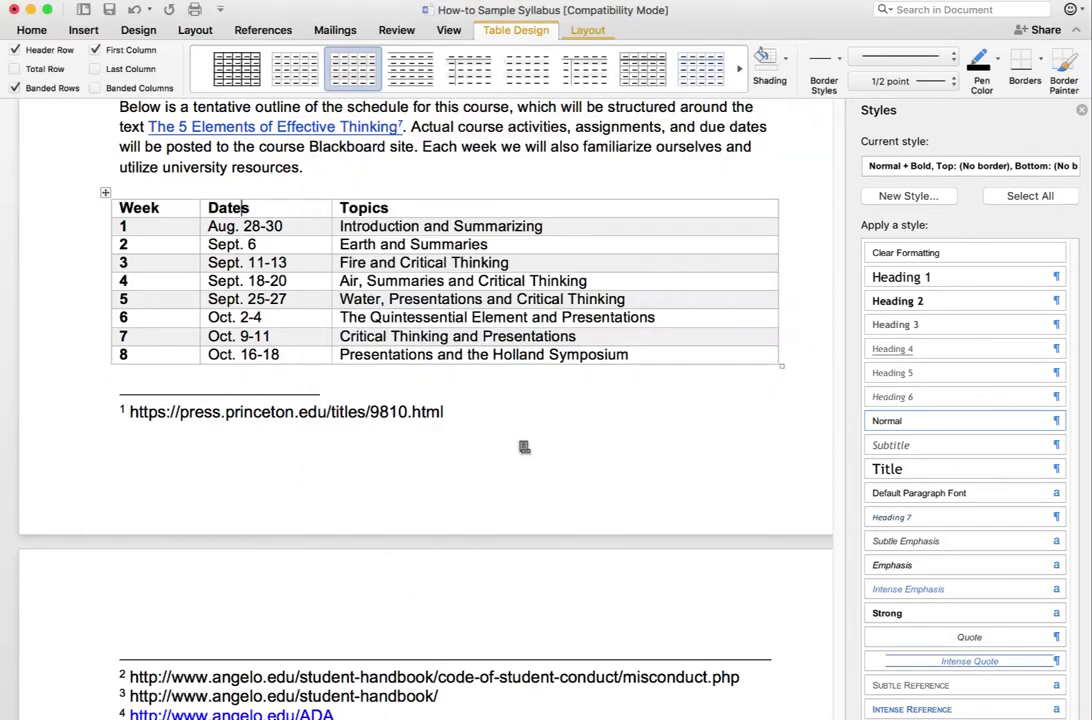
Give the ASU logo picture at the start of the syllabus the alt text description "ASU logo".
scroll(523, 443, "up", 3)
scroll(520, 440, "up", 3)
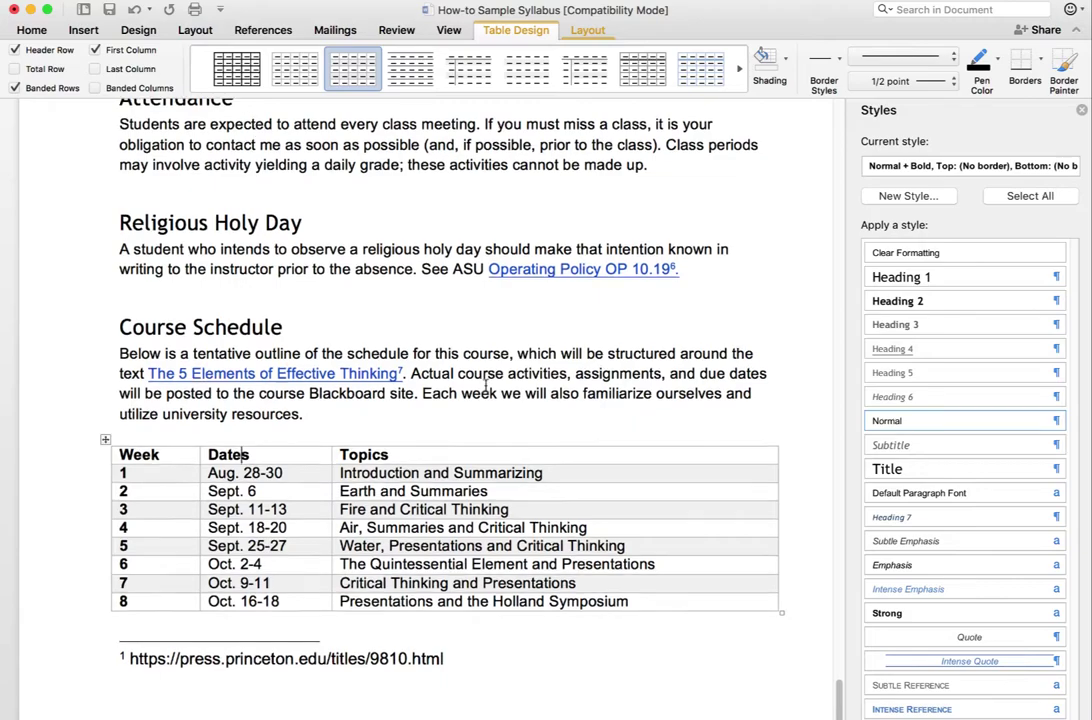
scroll(486, 385, "up", 5)
scroll(486, 385, "up", 10)
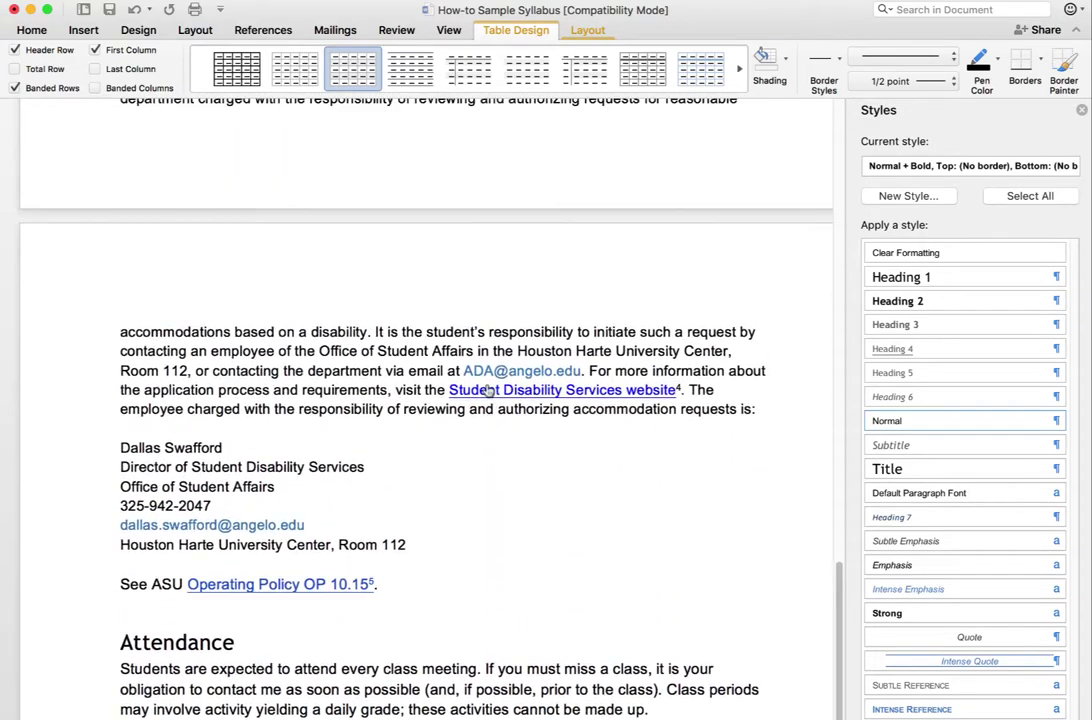
scroll(486, 388, "up", 15)
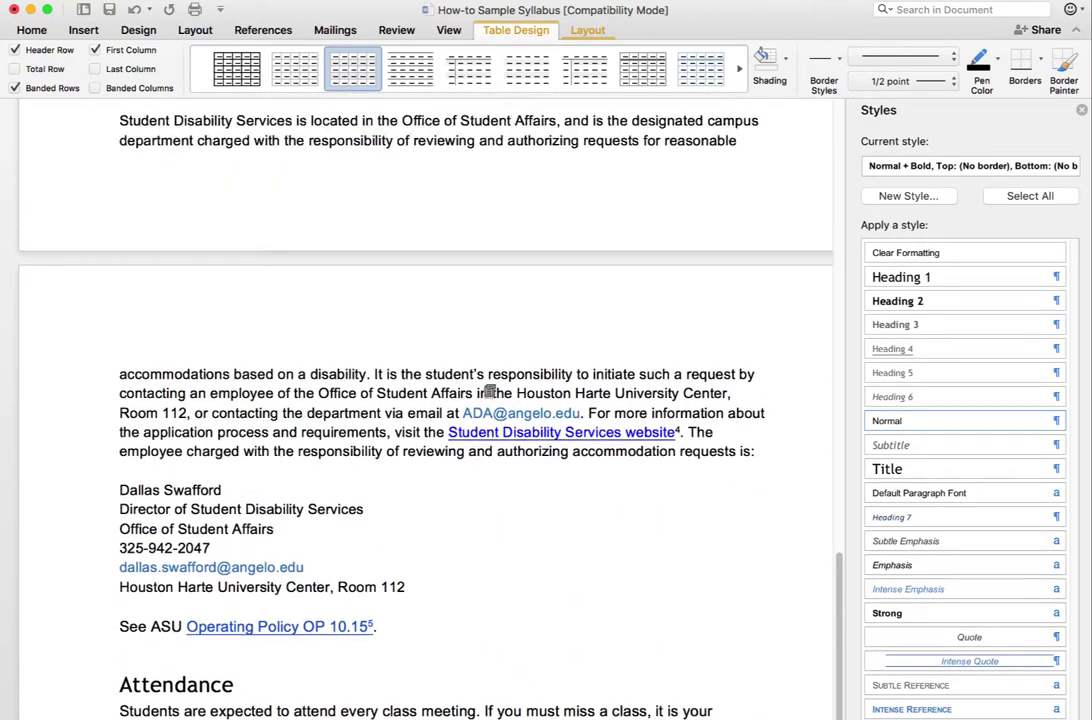
scroll(484, 386, "up", 20)
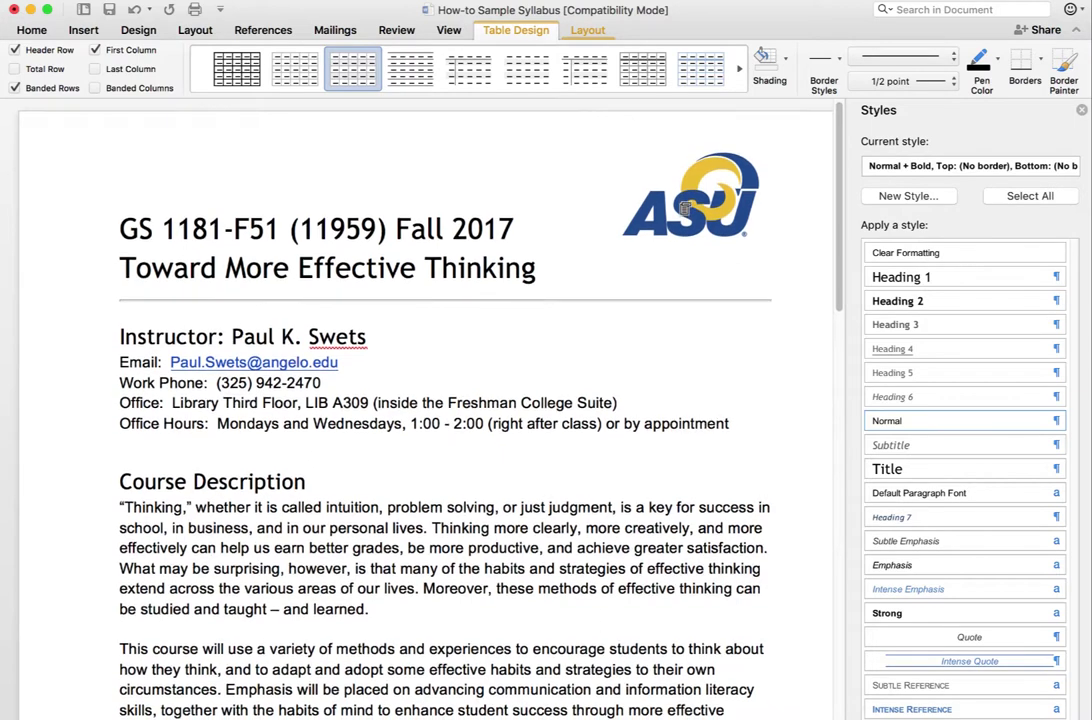
right_click(680, 206)
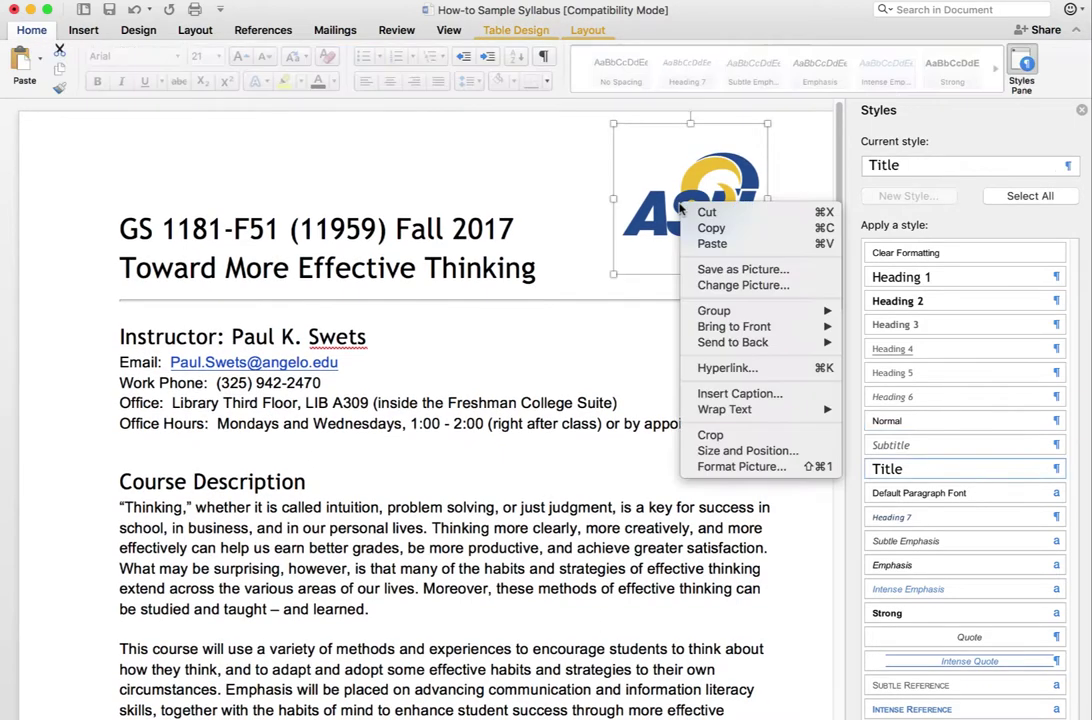
left_click(728, 467)
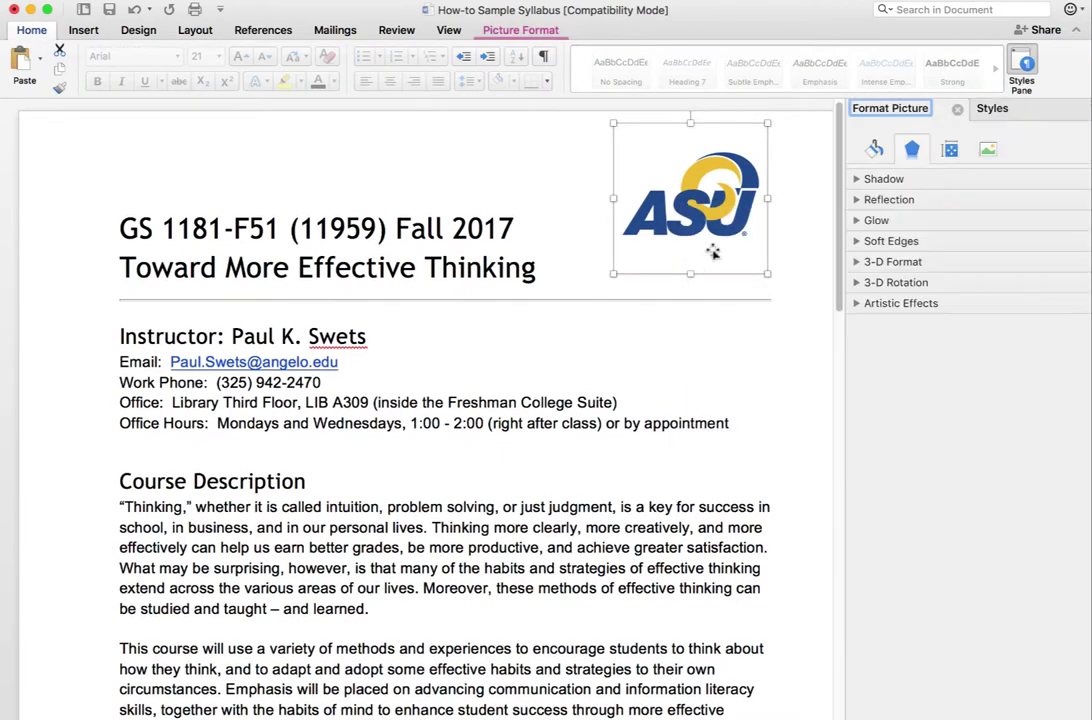
left_click(950, 150)
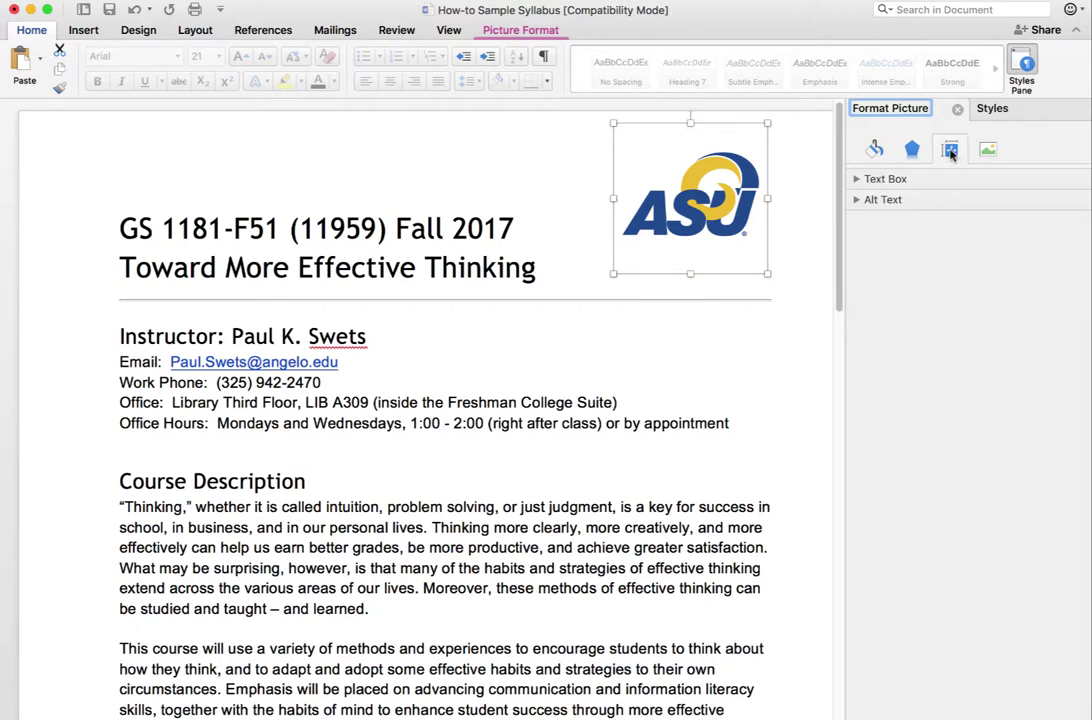
left_click(857, 201)
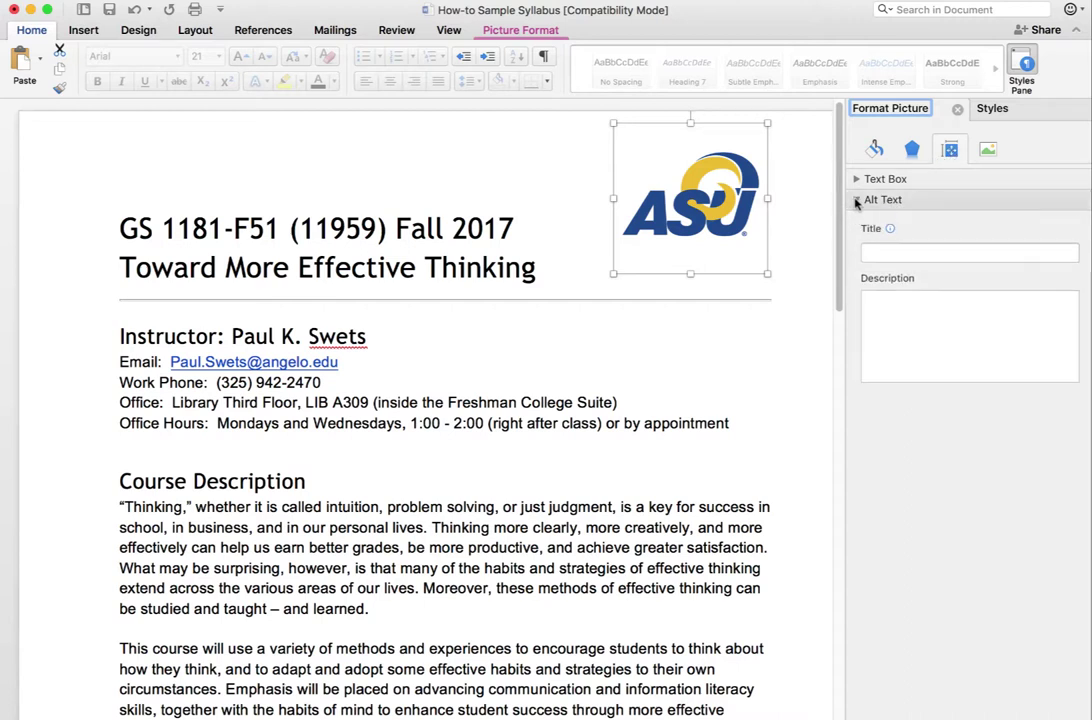
left_click(889, 315)
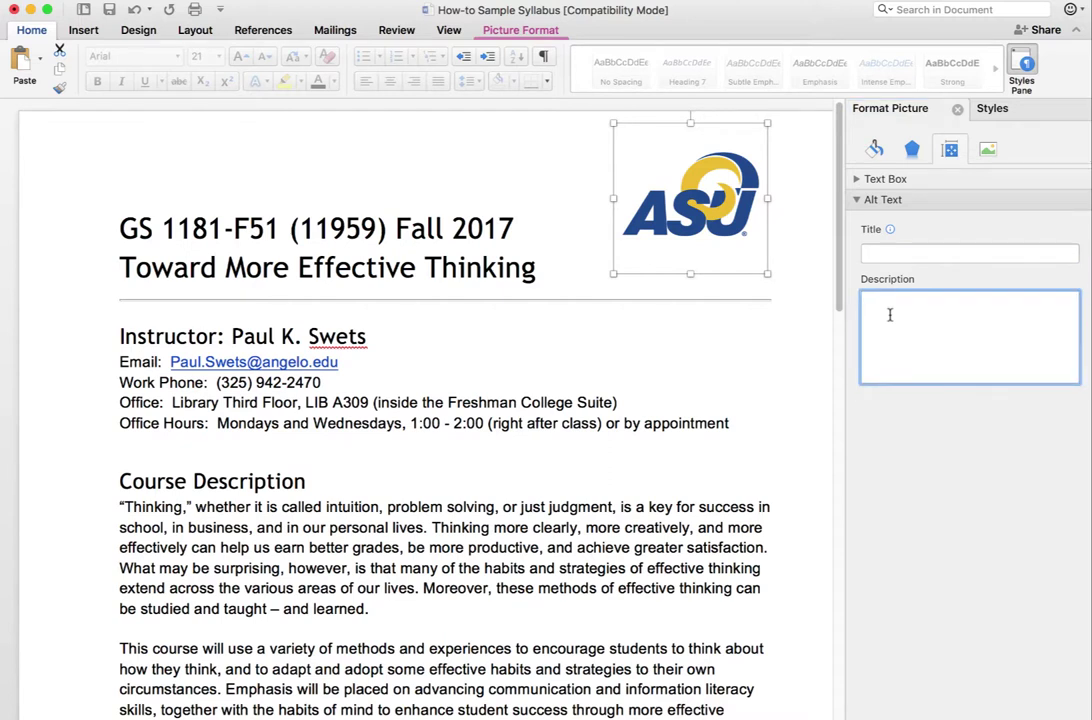
type("ASU lgo")
key("BackSpace")
key("BackSpace")
type("ogo")
left_click(957, 109)
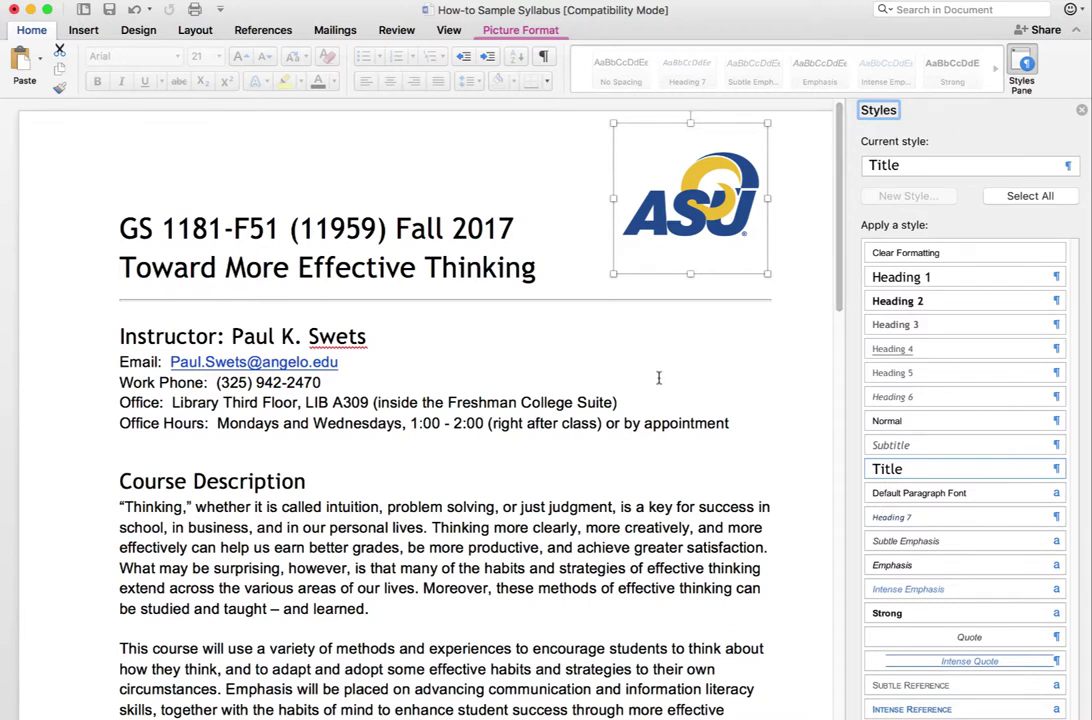
Show the numbered, colour-coded style guides beside the syllabus text.
left_click(526, 355)
scroll(625, 427, "down", 2)
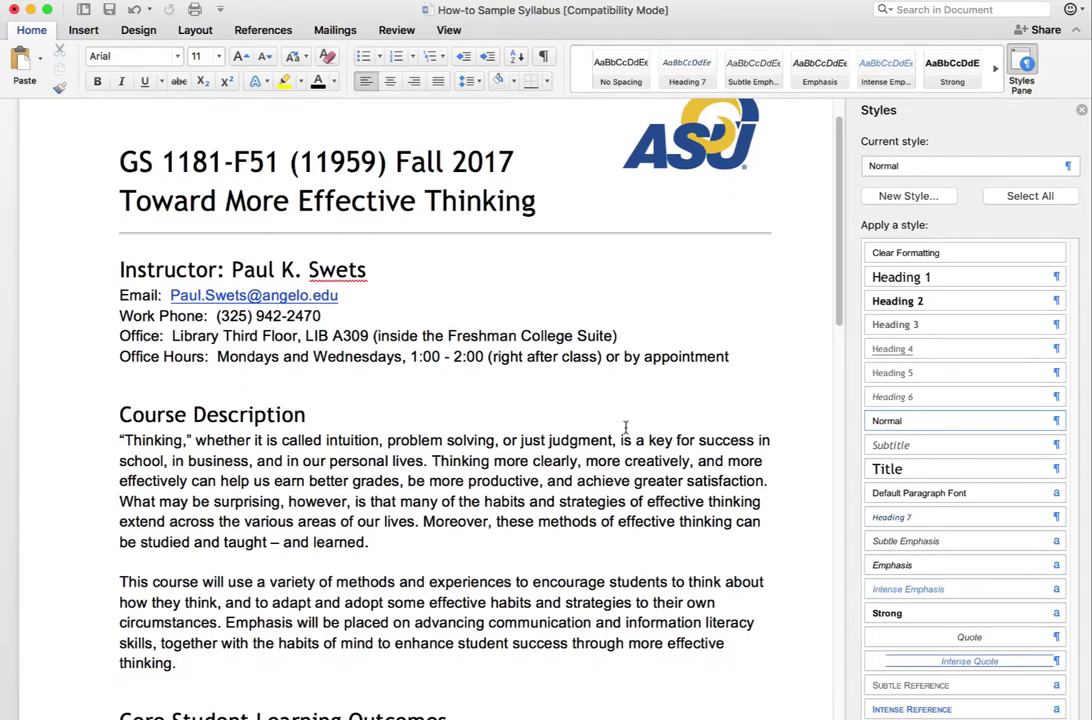
scroll(625, 427, "up", 2)
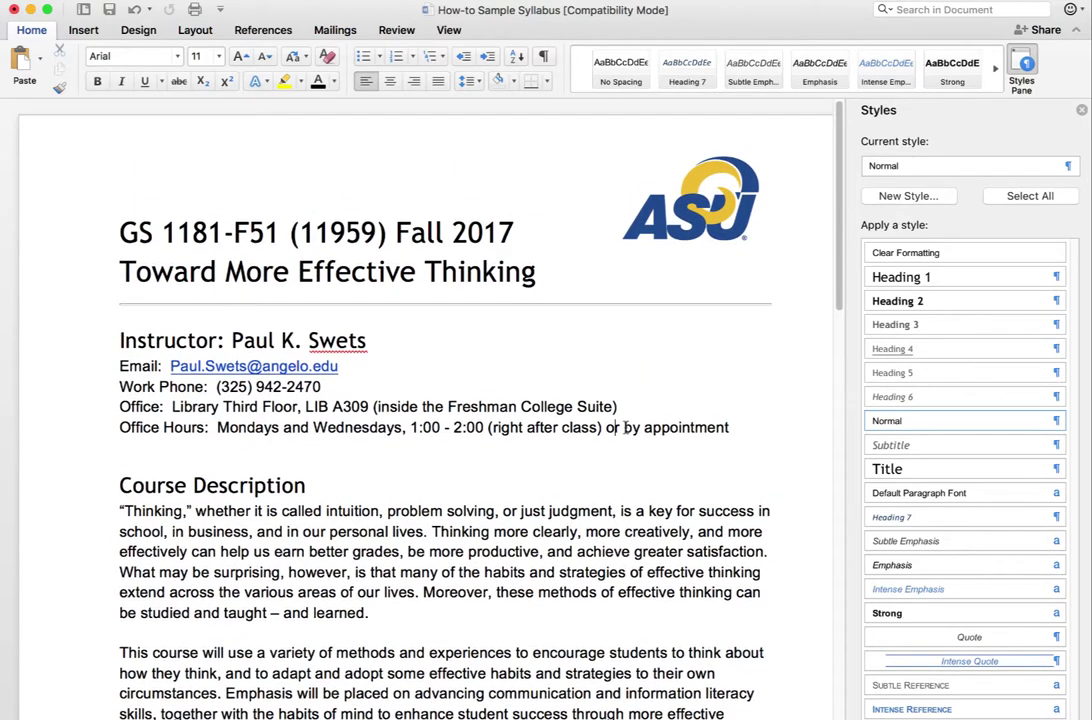
left_click(627, 427)
scroll(620, 440, "down", 2)
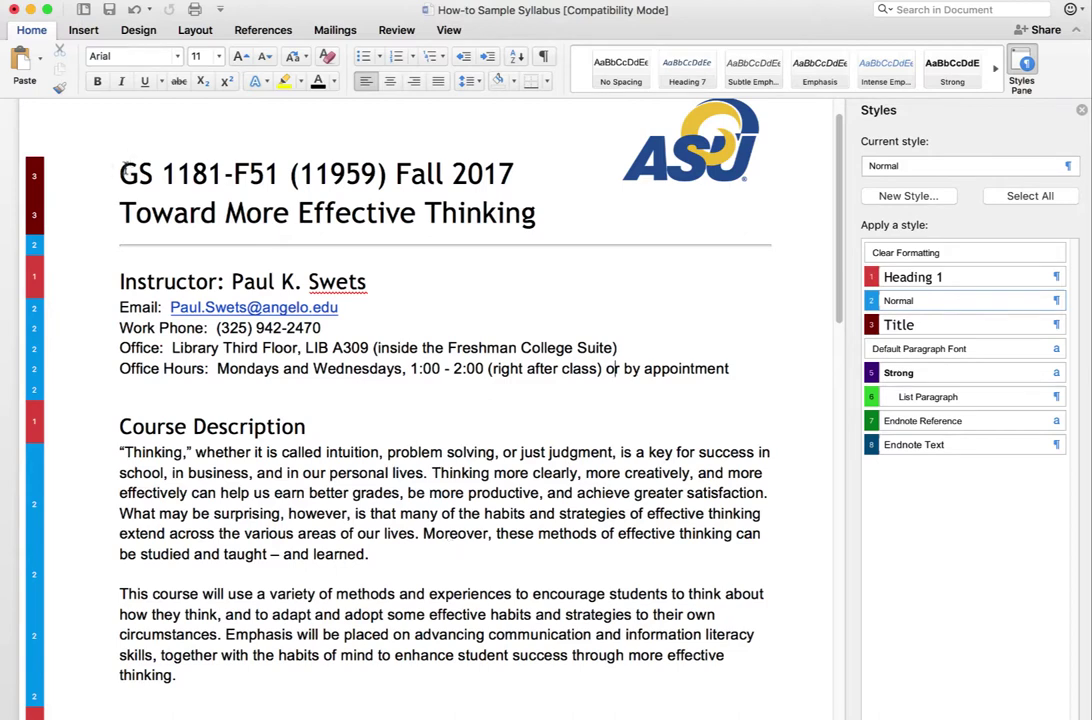
Check the styles applied to the title, instructor heading, learning outcomes list, bold grading sentence, schedule table and endnotes.
left_click(176, 175)
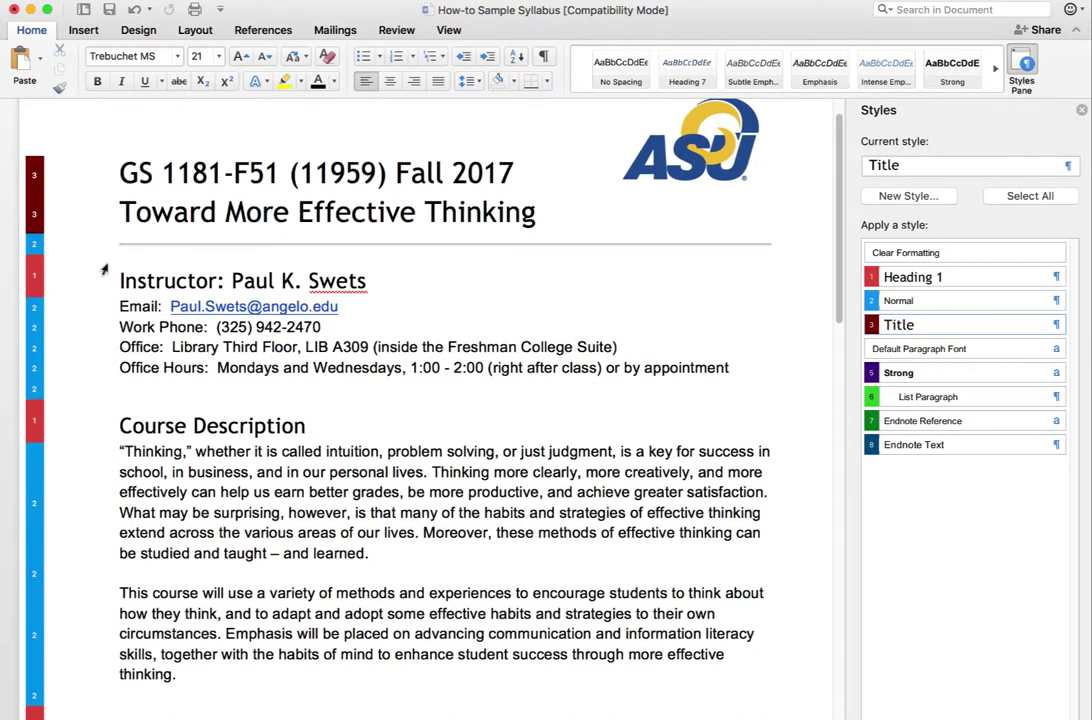
left_click(150, 283)
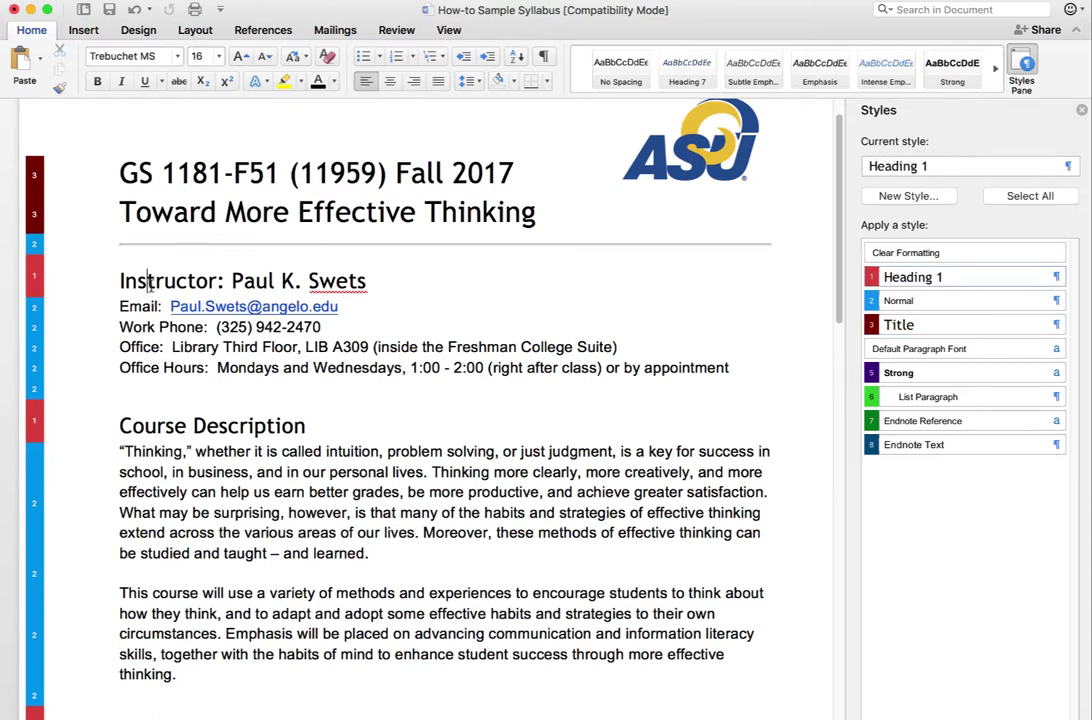
scroll(150, 283, "down", 1)
scroll(148, 260, "down", 8)
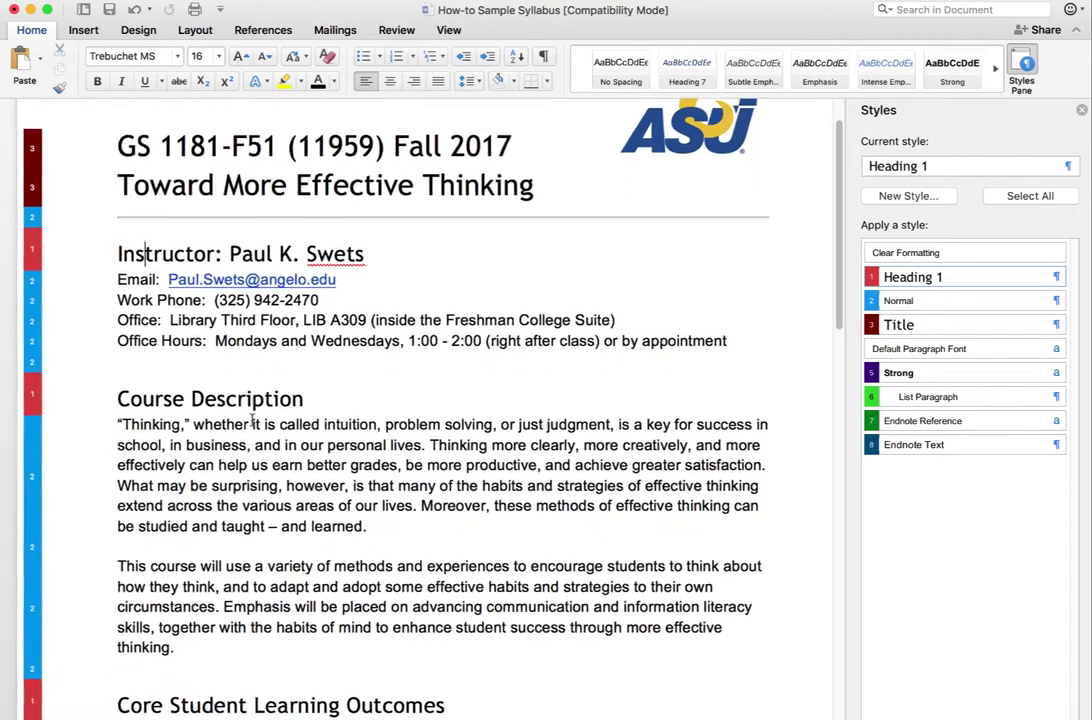
scroll(251, 421, "down", 1)
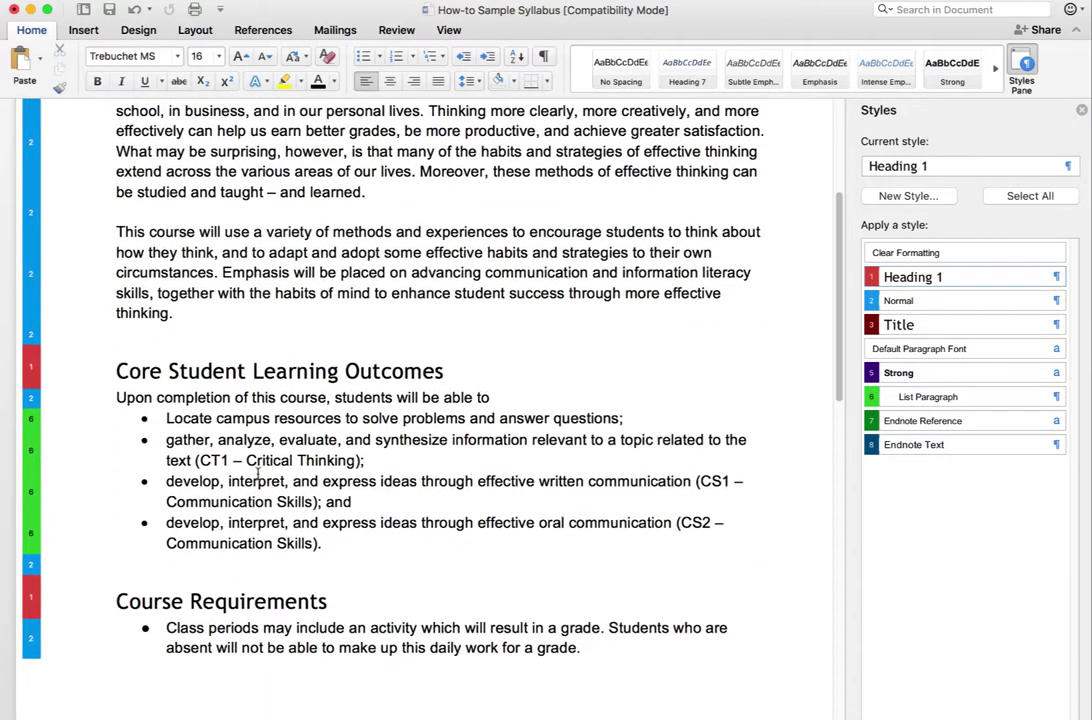
left_click(245, 420)
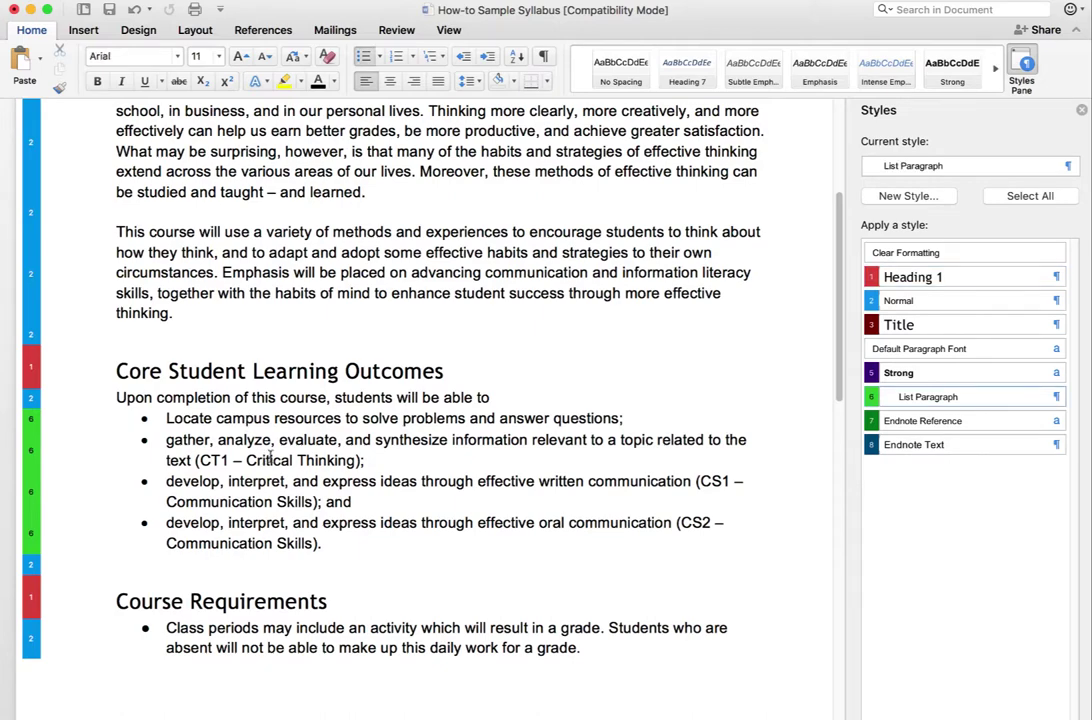
scroll(268, 456, "down", 6)
scroll(274, 462, "down", 8)
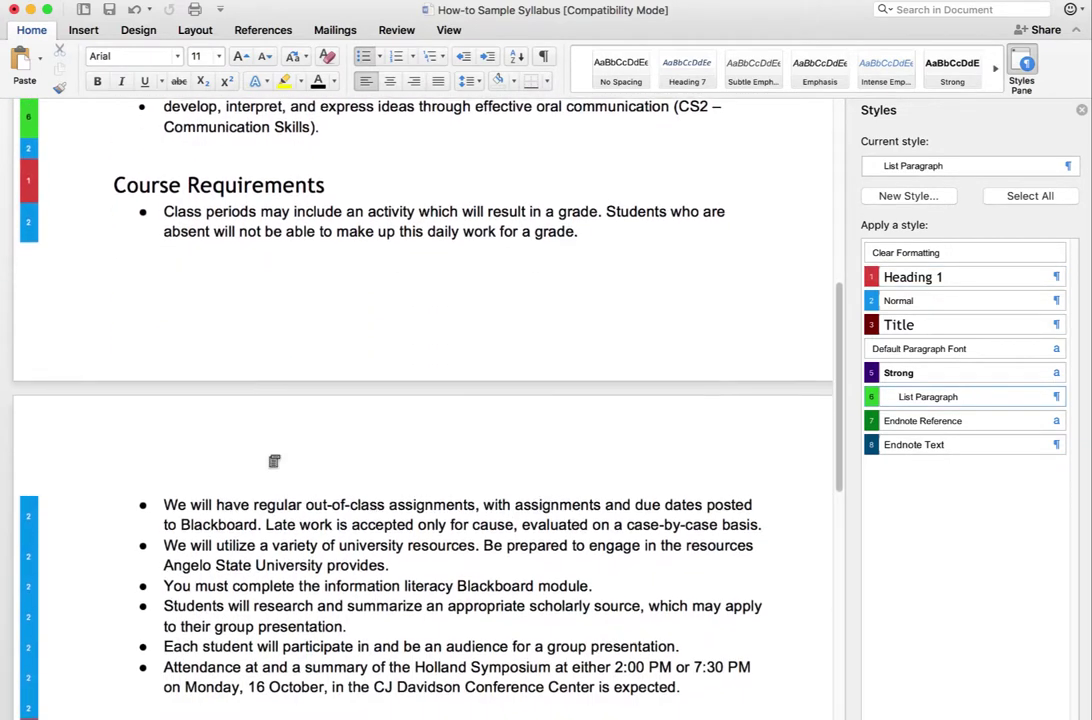
scroll(268, 456, "down", 13)
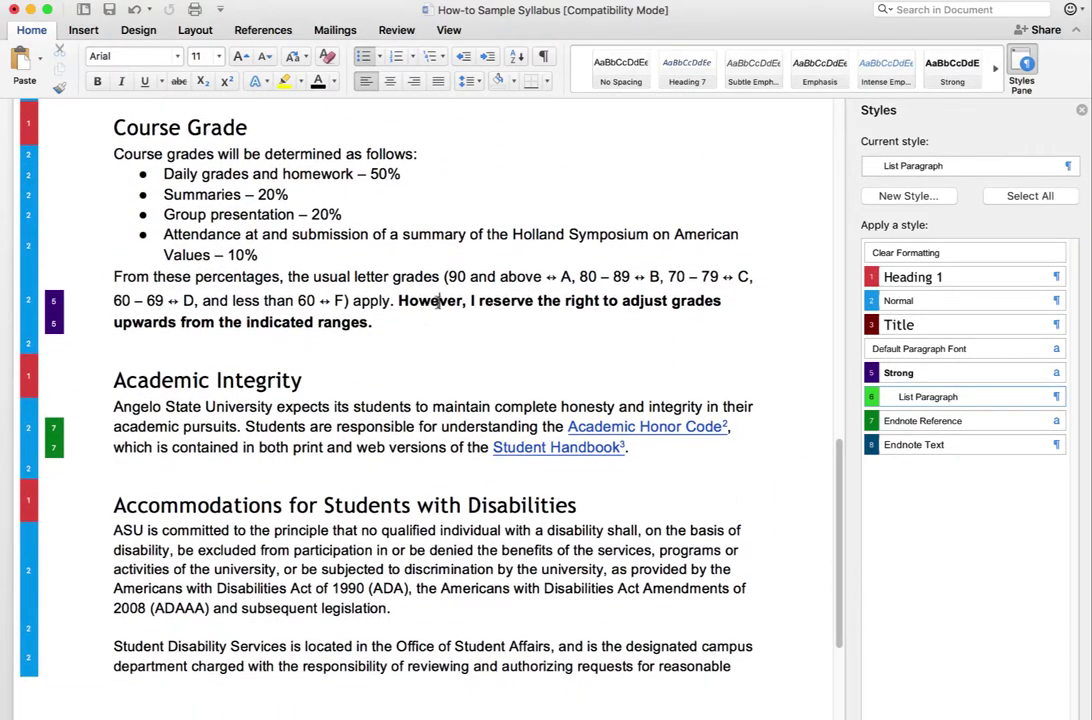
left_click(437, 302)
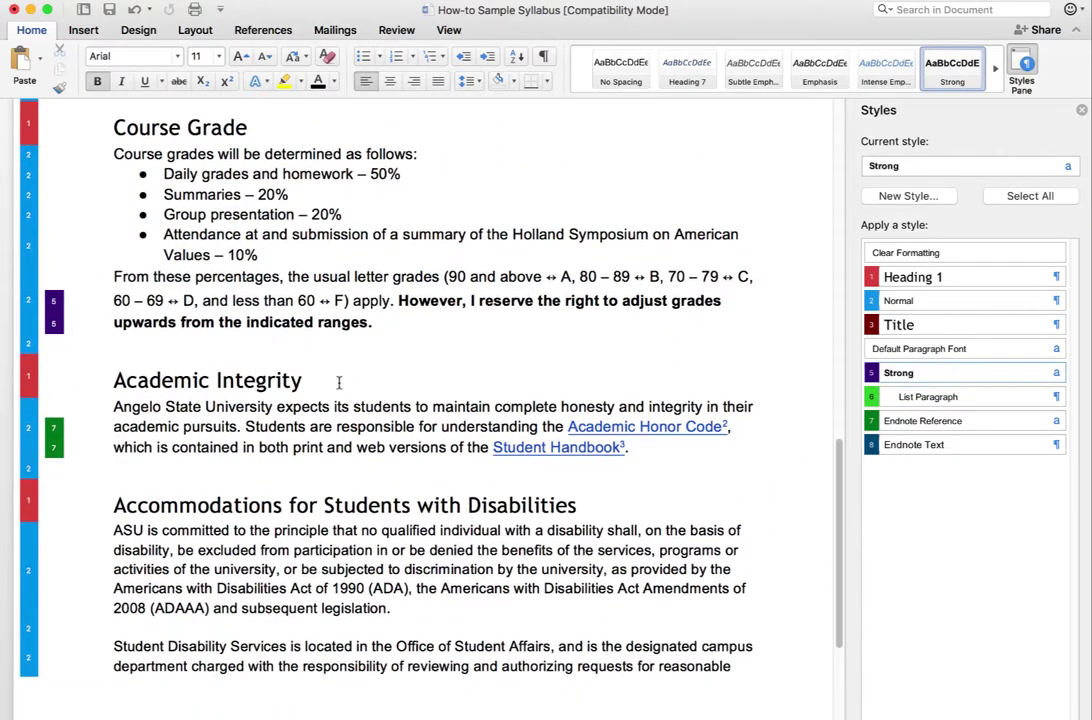
scroll(339, 383, "down", 15)
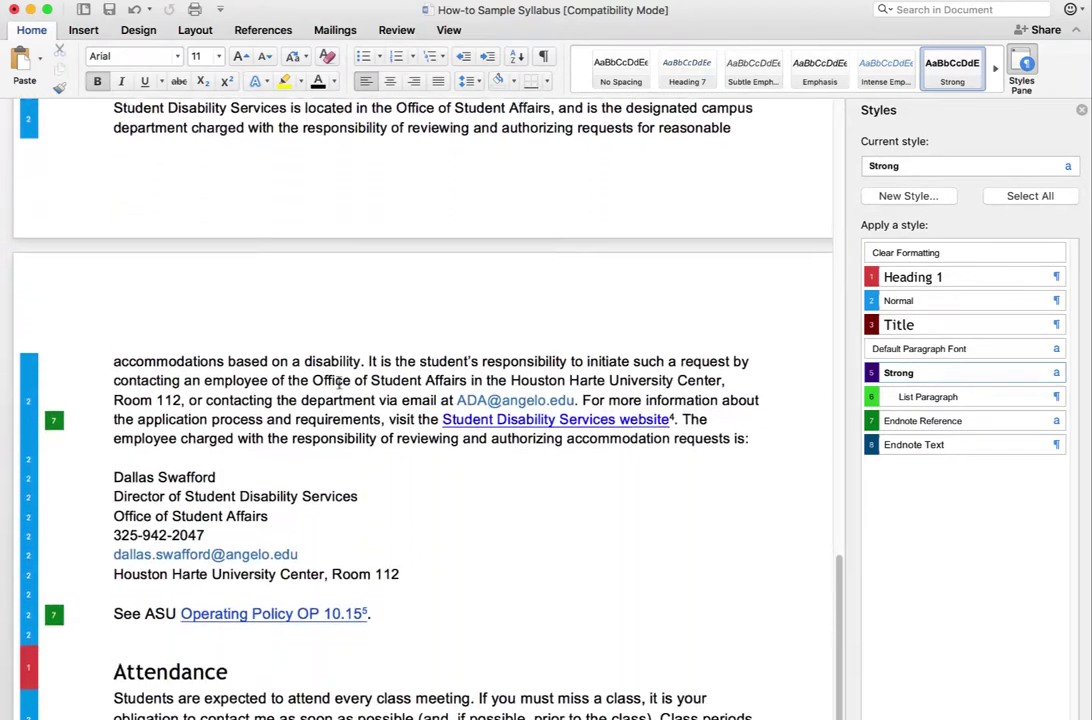
scroll(339, 383, "down", 20)
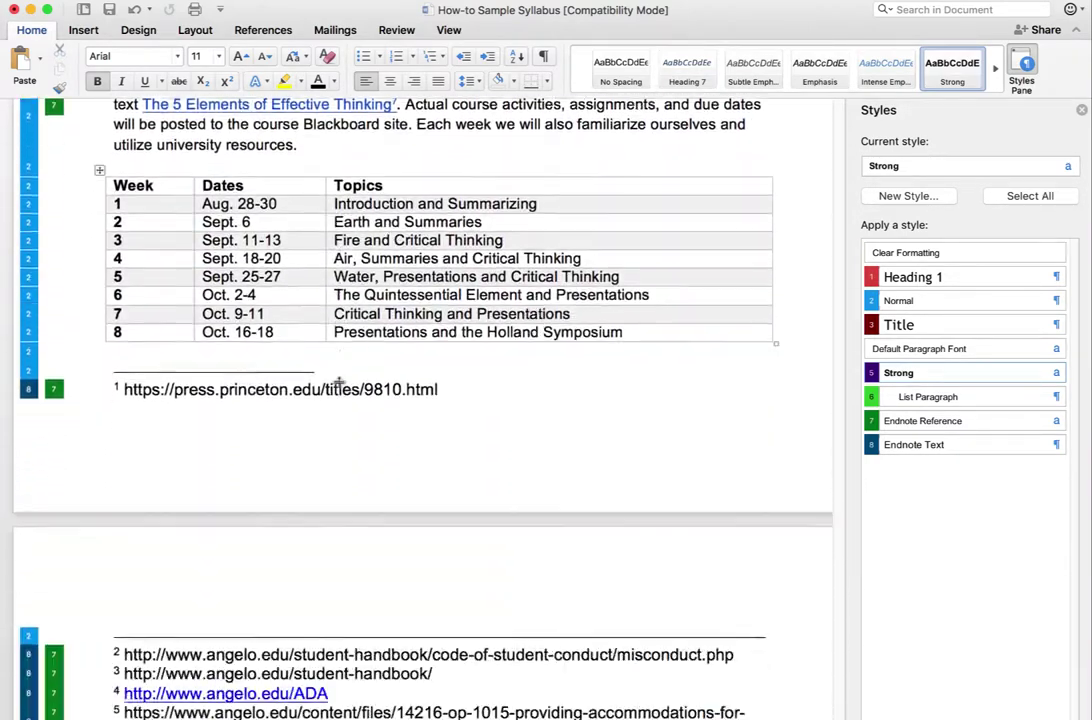
scroll(343, 388, "up", 1)
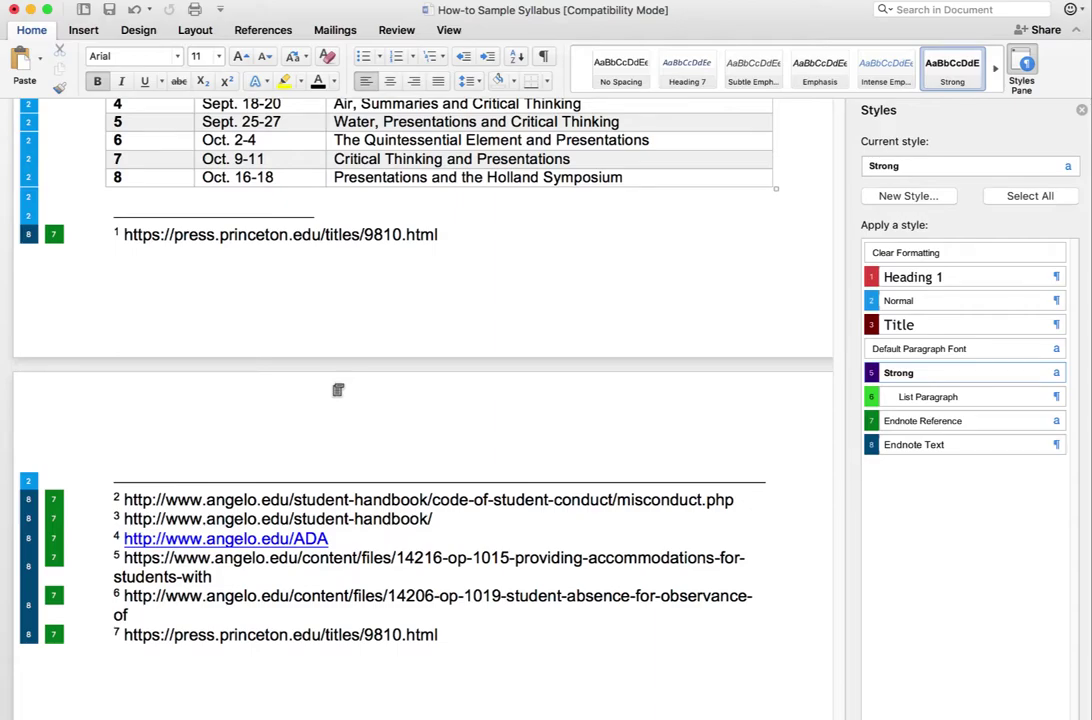
scroll(343, 388, "up", 20)
scroll(333, 388, "up", 20)
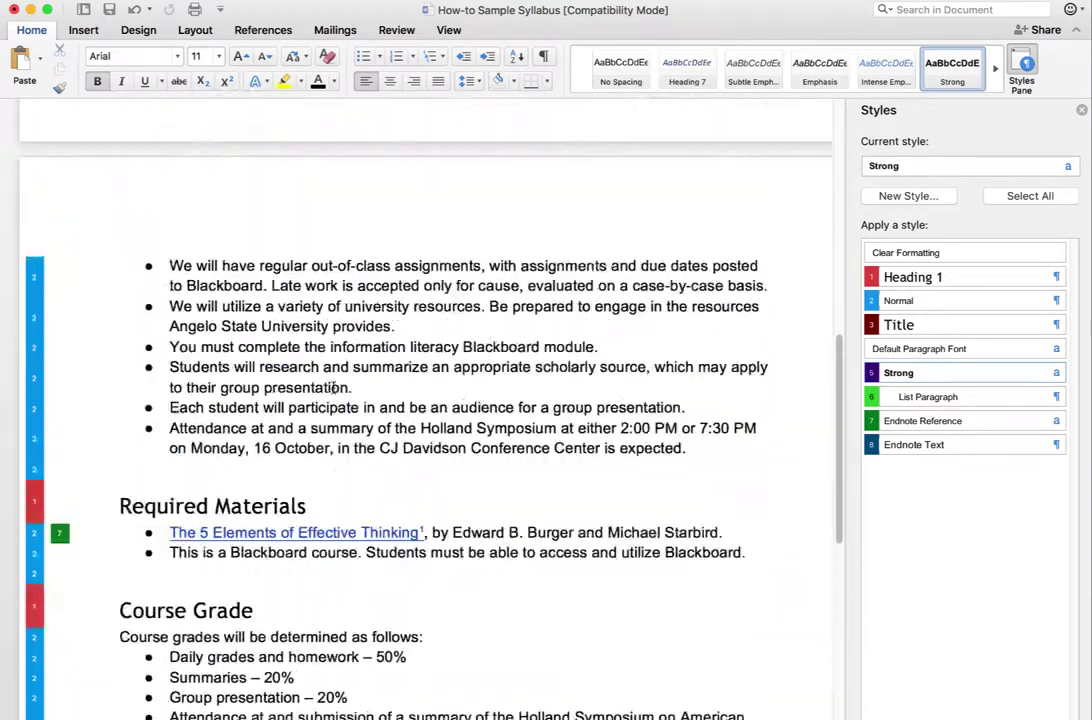